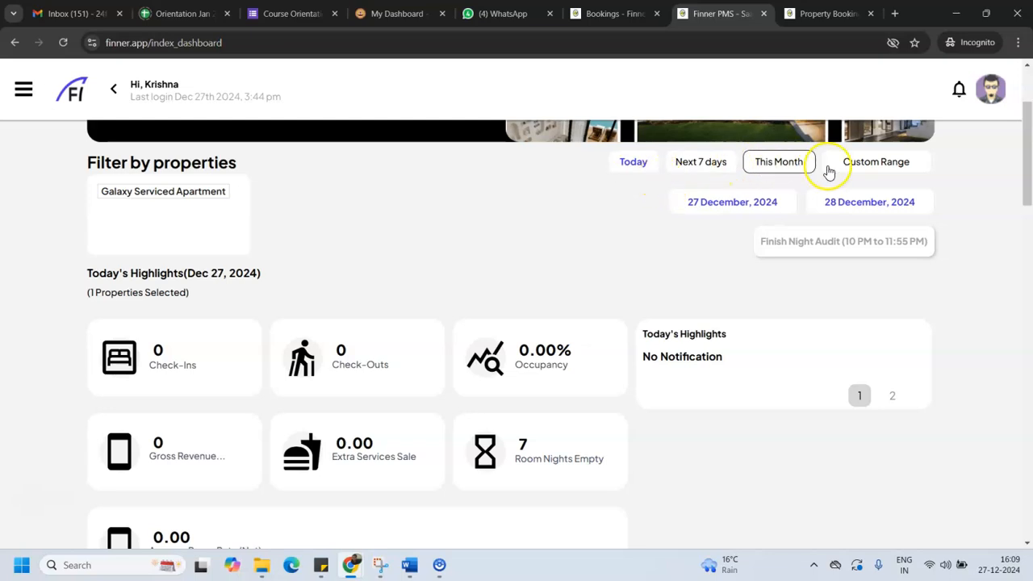
Scroll the properties page to the Luxury Hotel Test row and open and close the sidebar.
drag(1028, 167, 1017, 216)
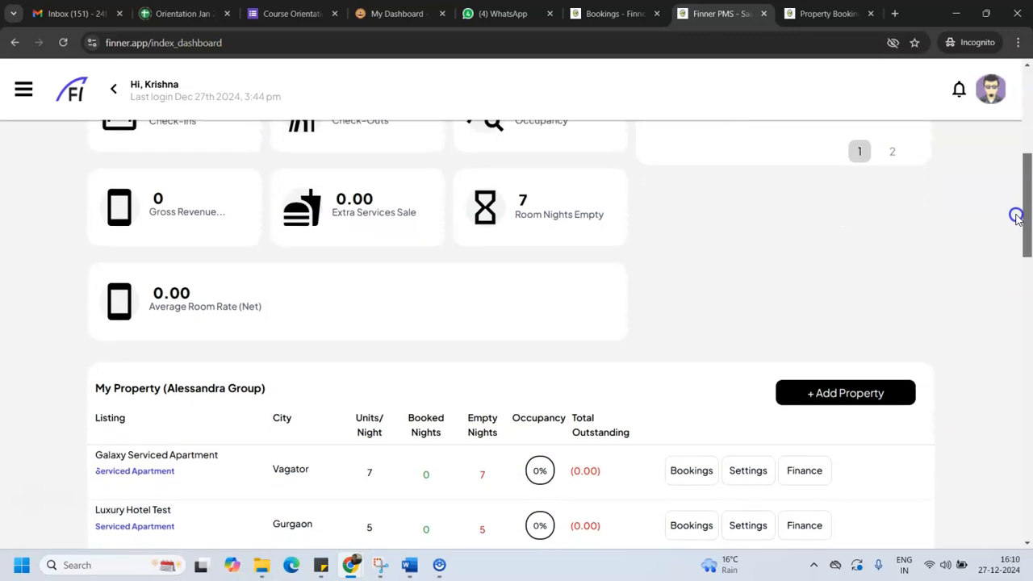
drag(1017, 217, 1014, 249)
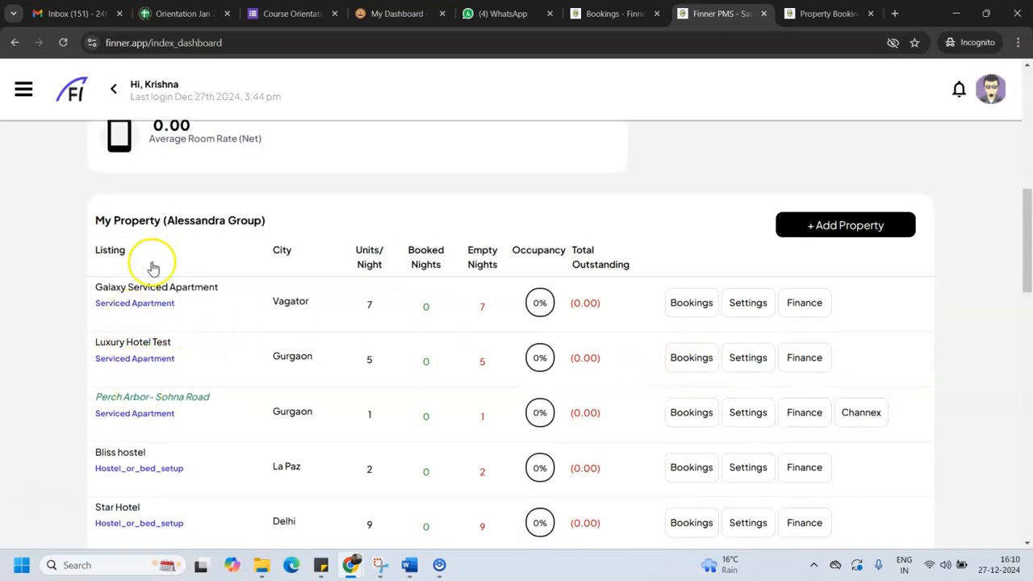
scroll(145, 331, down, 1)
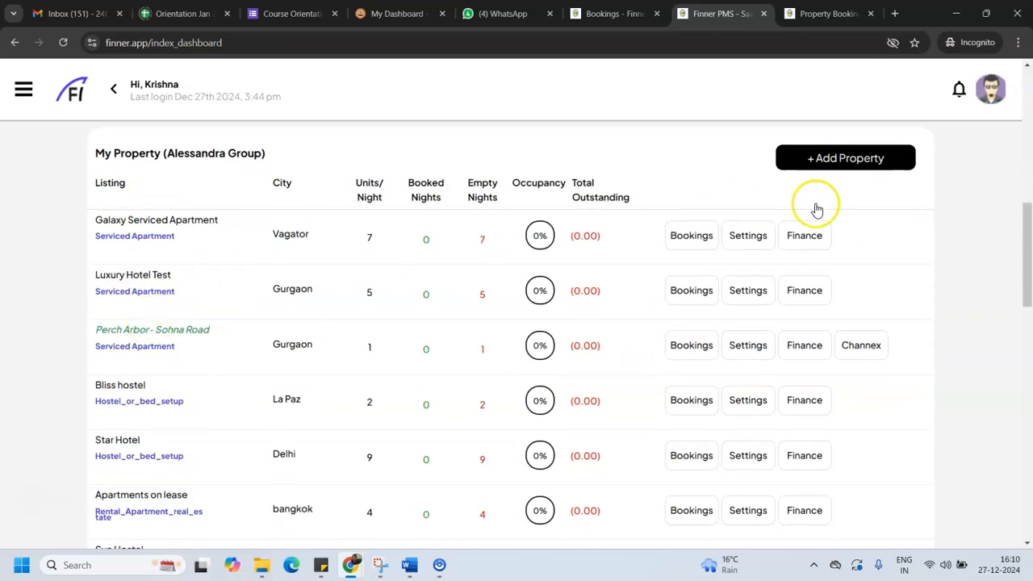
drag(1024, 250, 1026, 259)
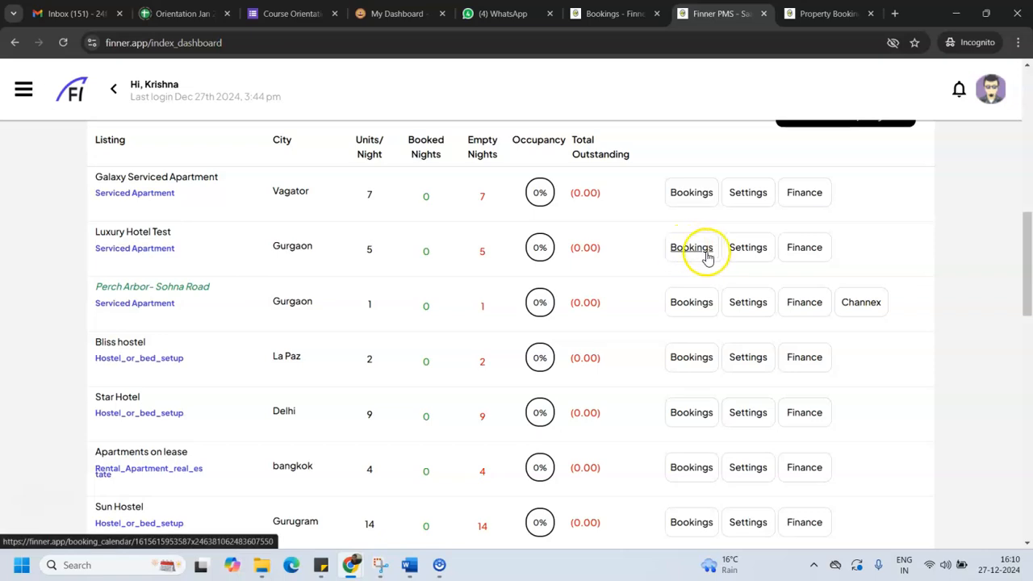
click(24, 91)
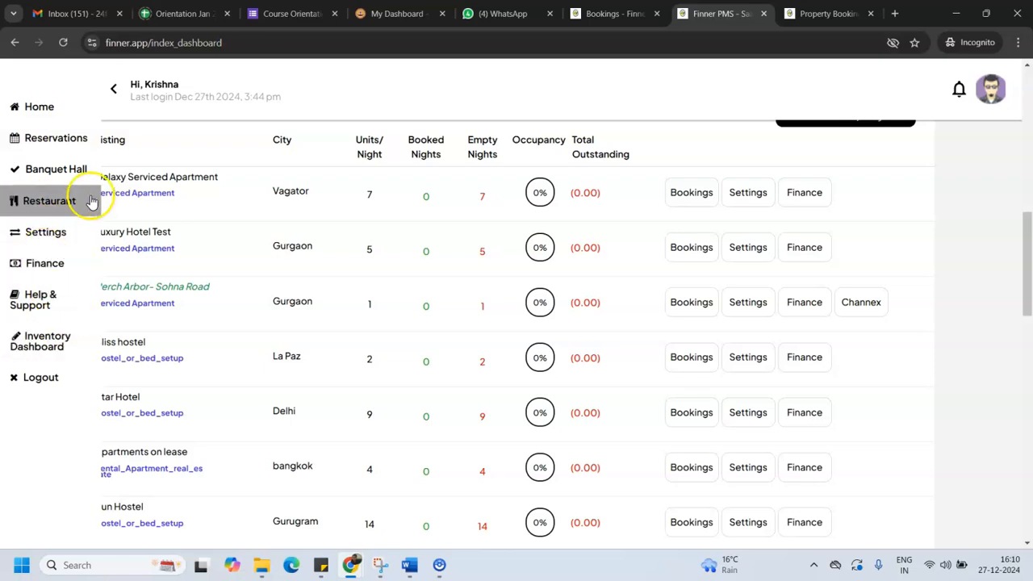
click(921, 260)
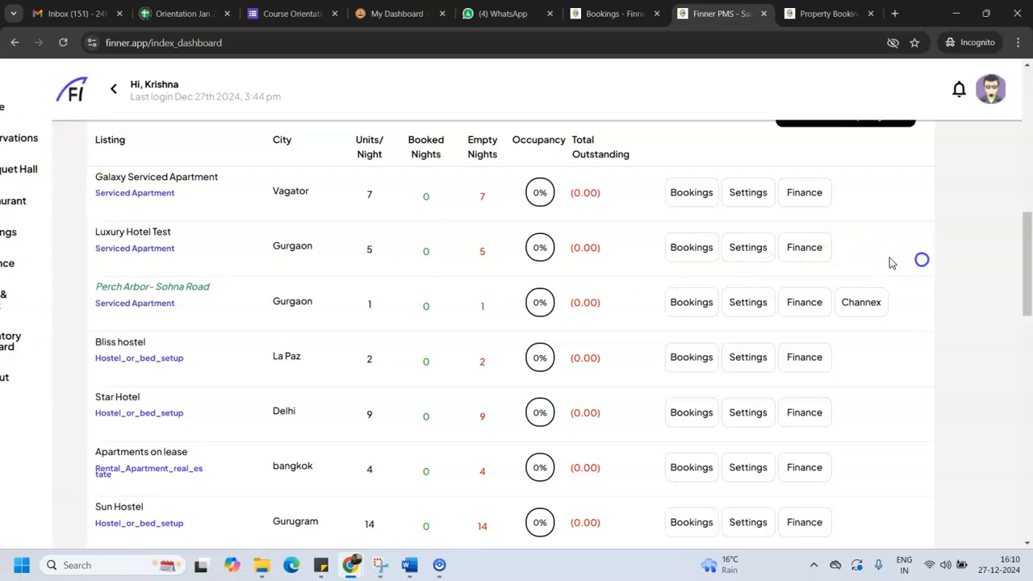
Show Luxury Hotel Test in the Multi-Calendar, paging two weeks forward and back.
click(682, 251)
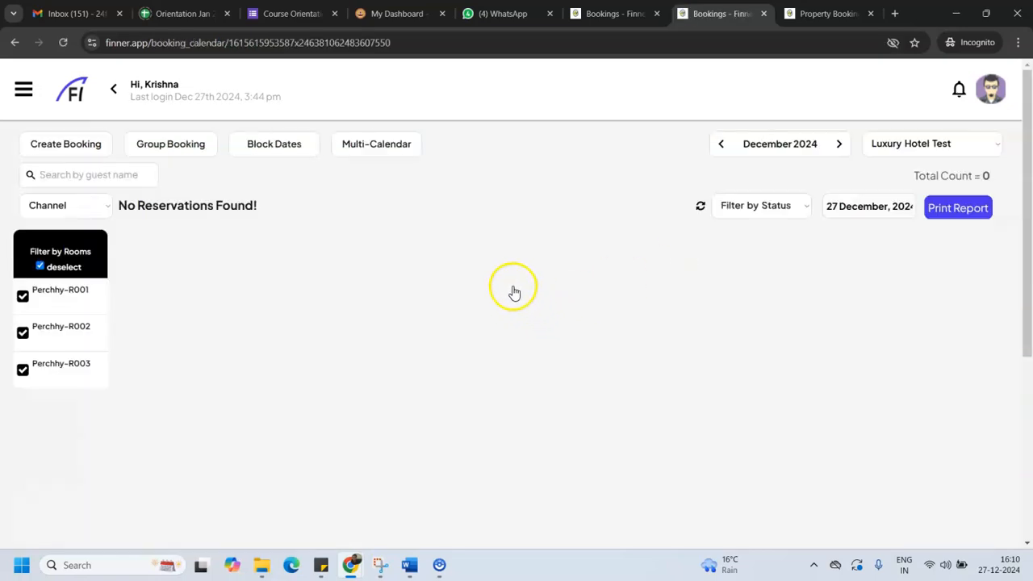
click(388, 150)
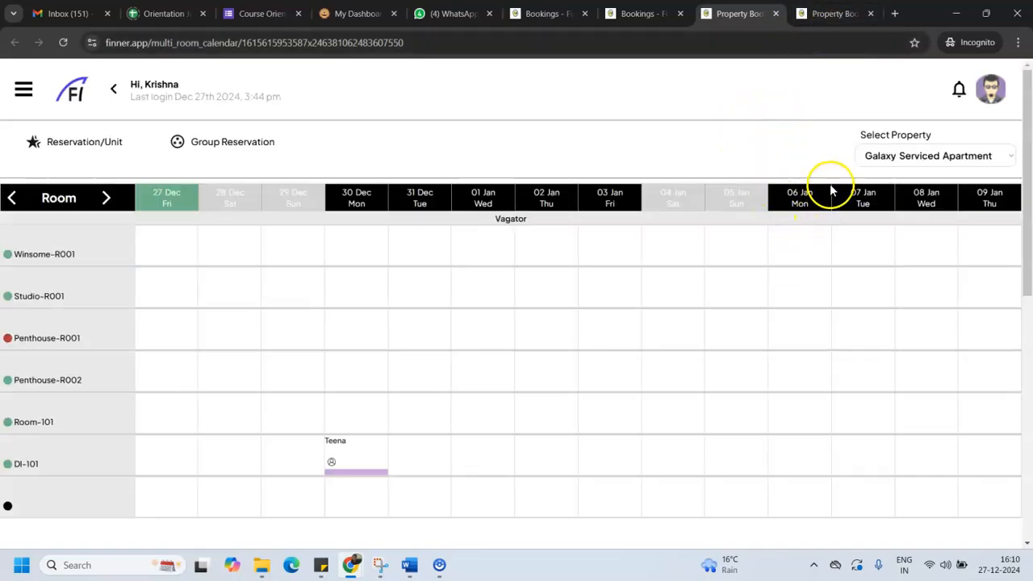
click(979, 158)
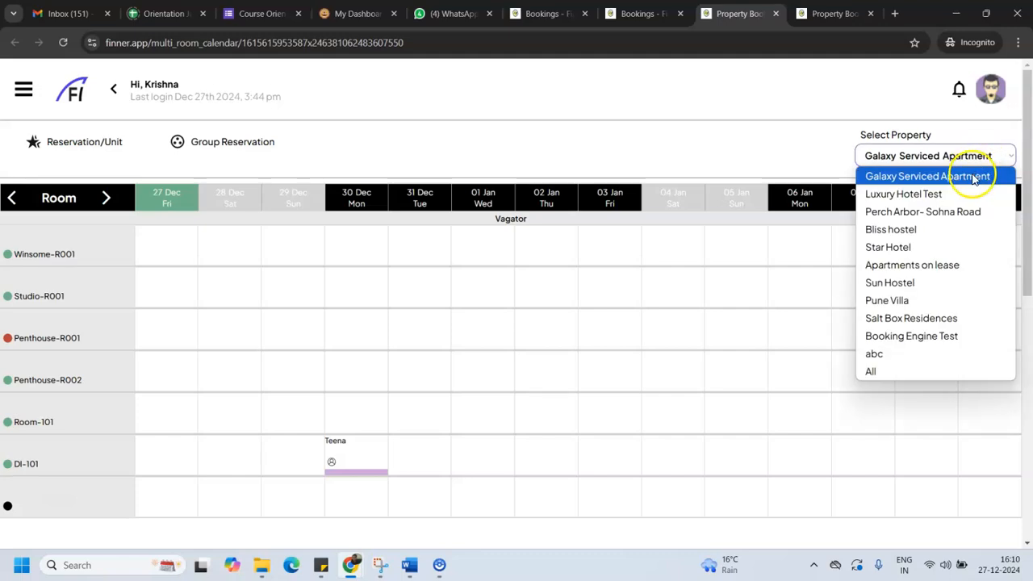
click(951, 193)
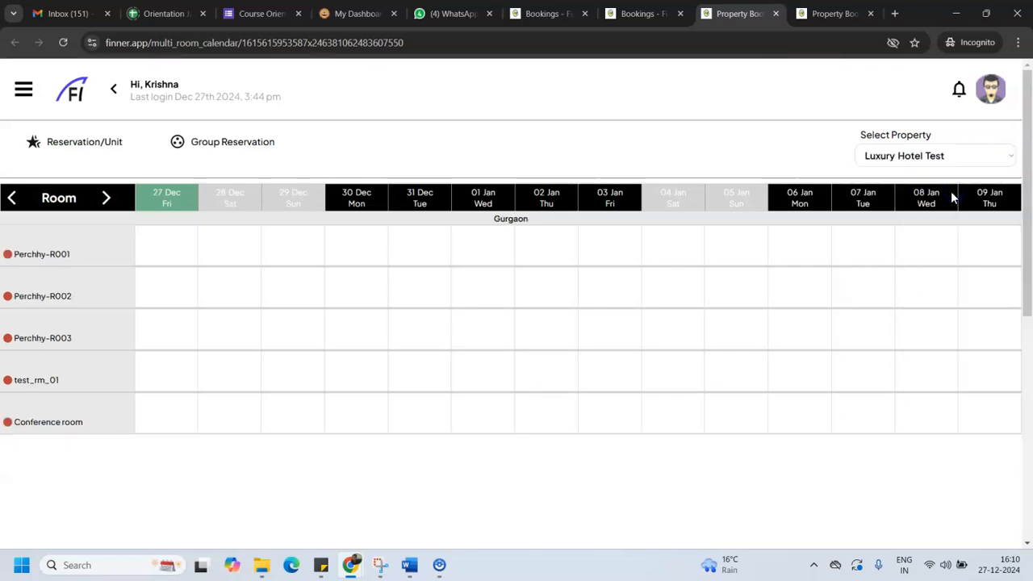
click(104, 200)
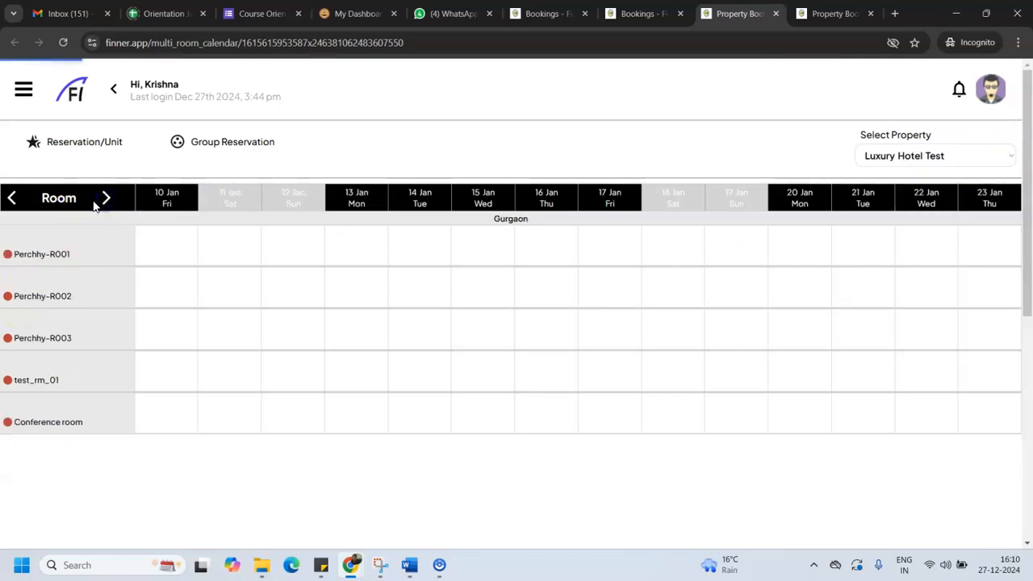
click(12, 200)
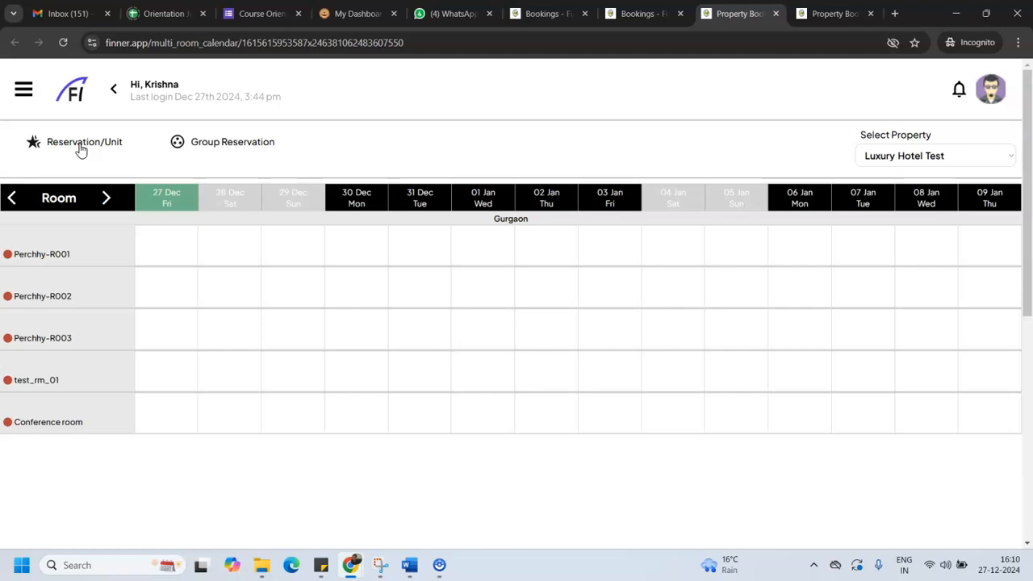
Start a single reservation with Direct Booking as the booking type.
click(81, 150)
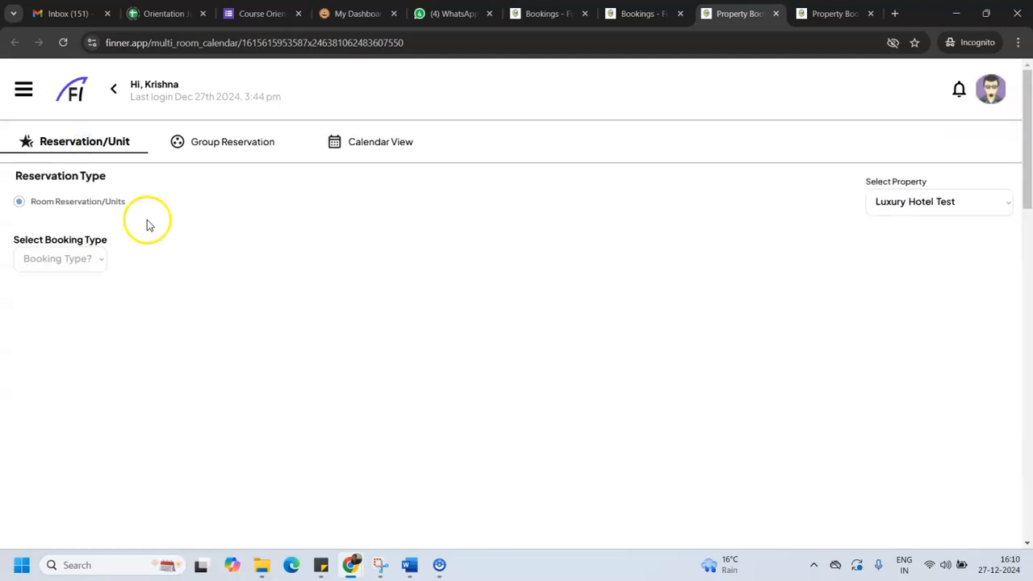
click(98, 260)
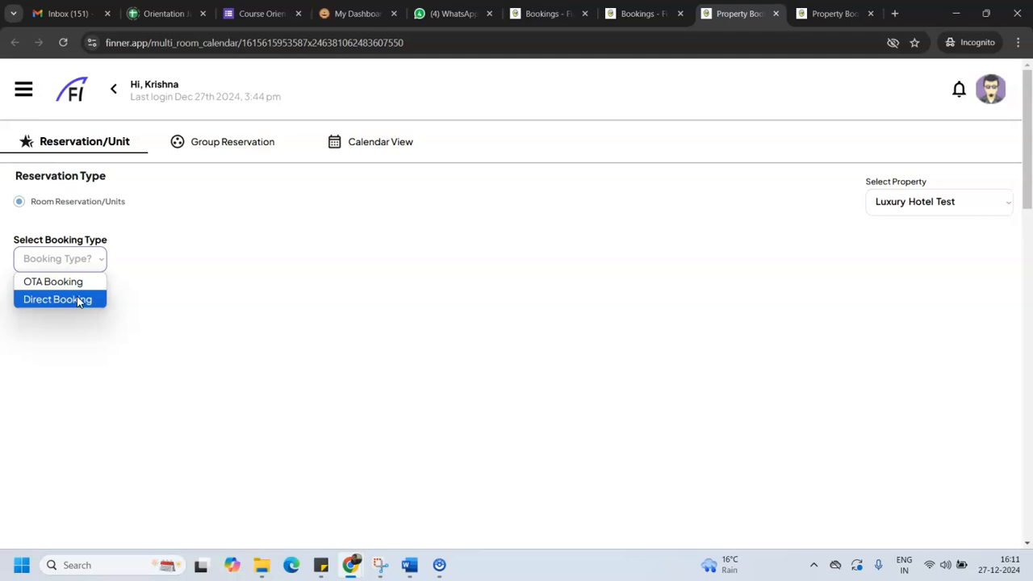
click(79, 303)
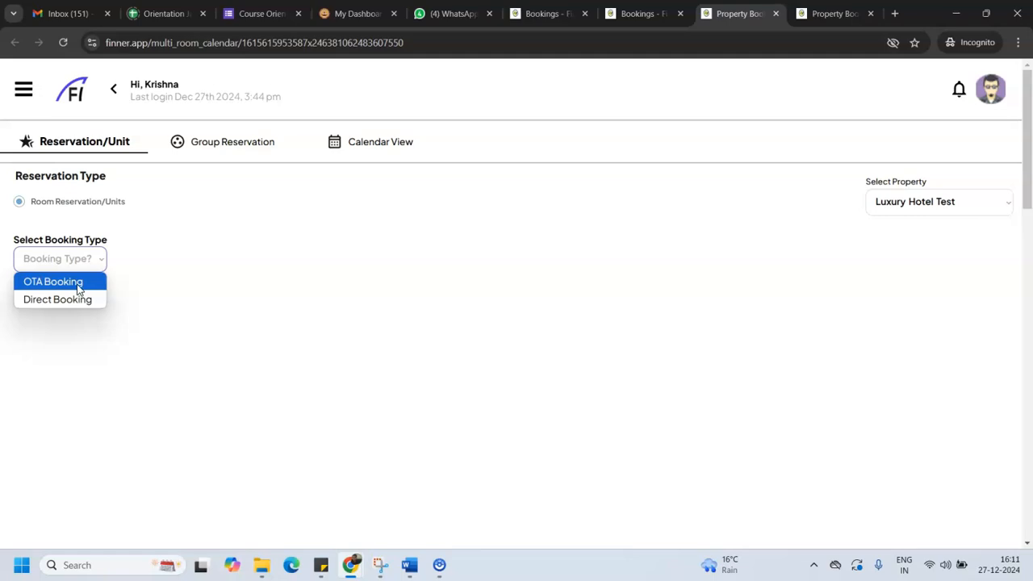
click(76, 301)
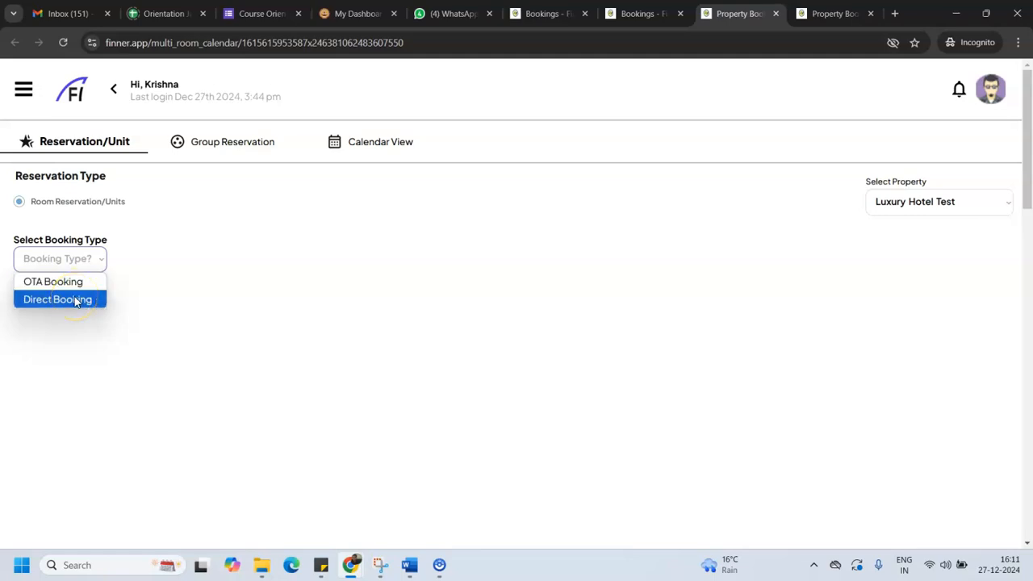
click(76, 301)
Set check-in to 27 Dec and check-out to 28 Dec 2024.
click(69, 327)
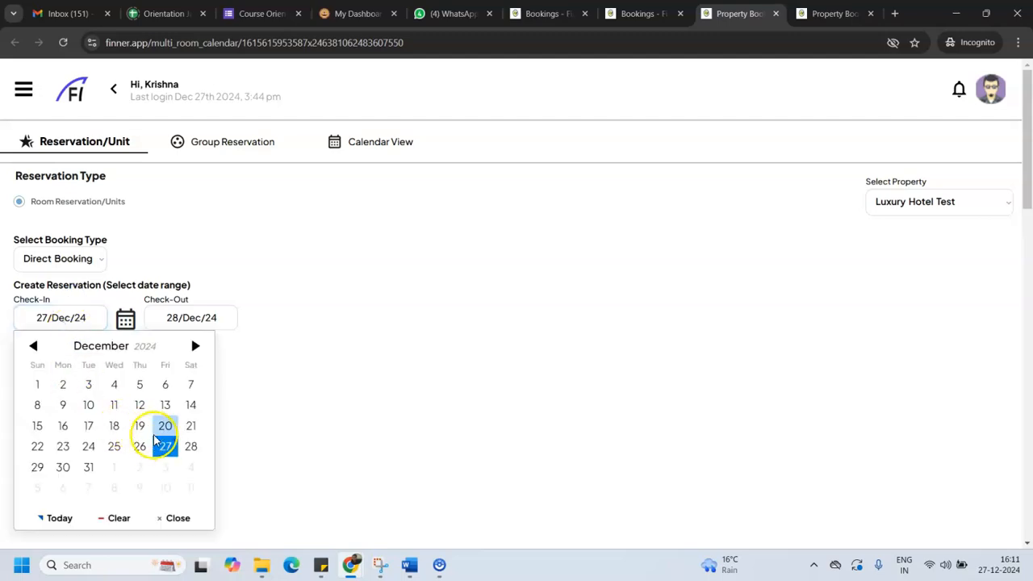
click(156, 440)
click(173, 323)
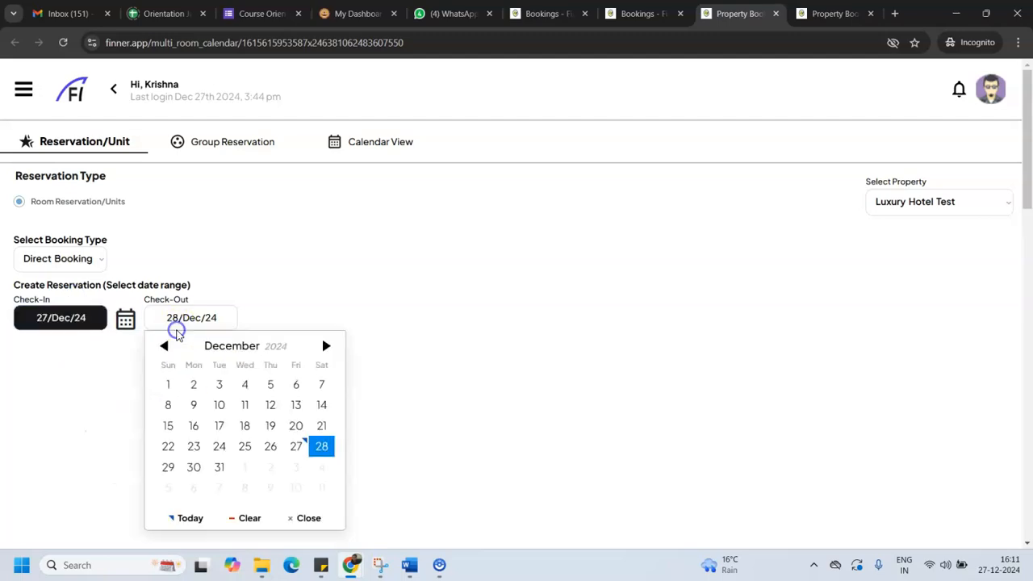
click(321, 446)
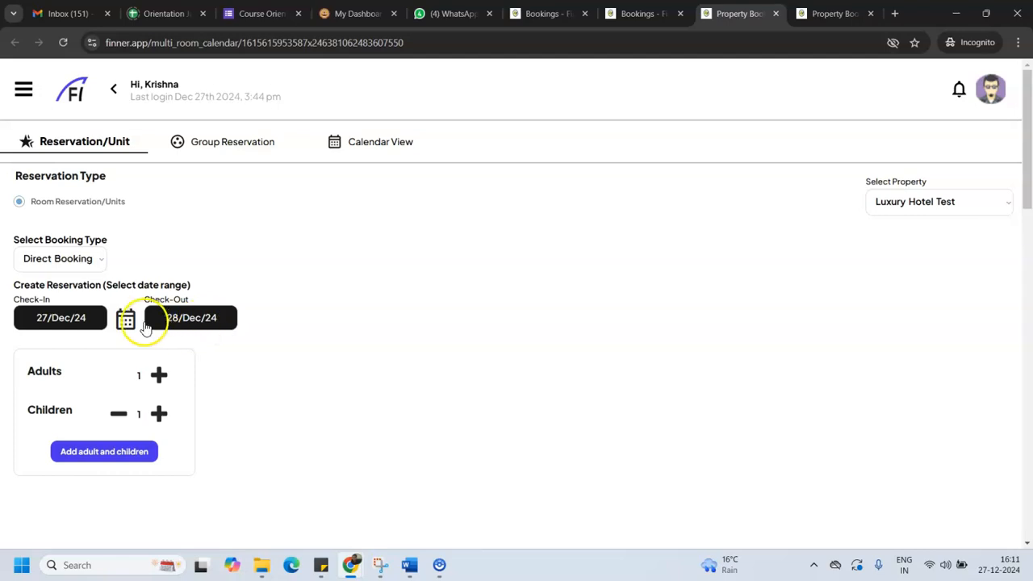
Set the party to 2 adults and 1 child and search available rooms.
click(158, 373)
click(144, 454)
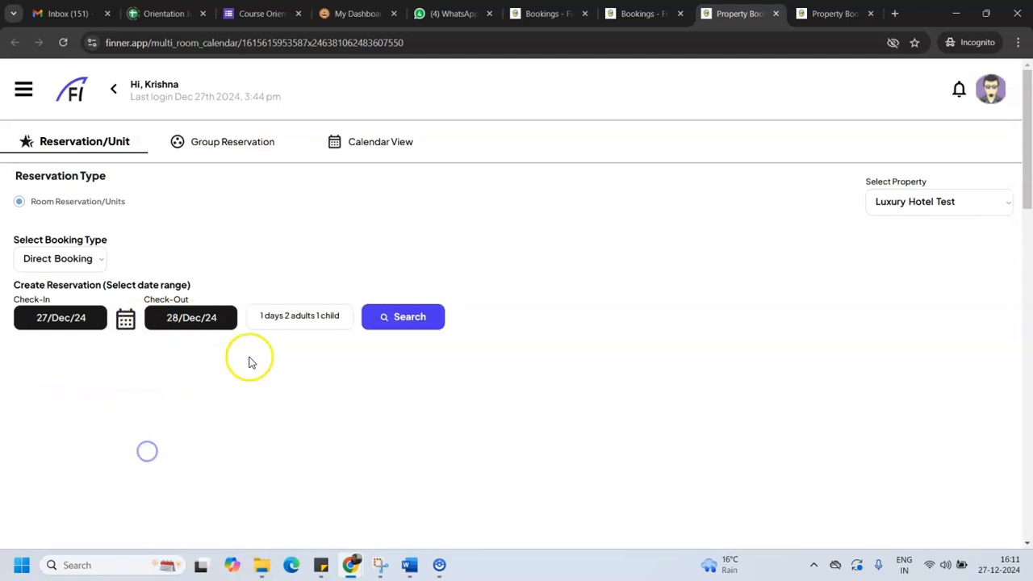
click(381, 320)
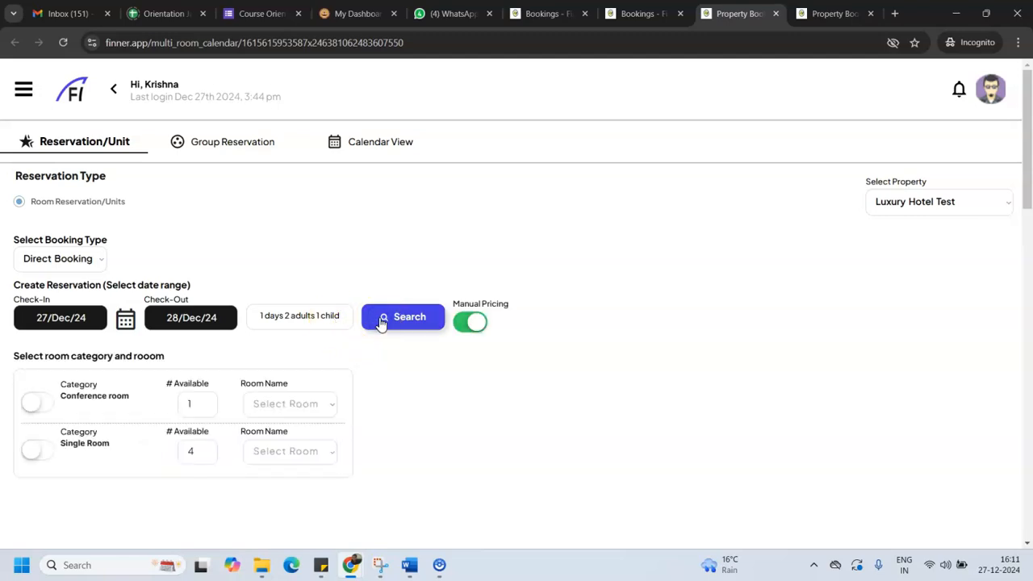
scroll(525, 379, down, 1)
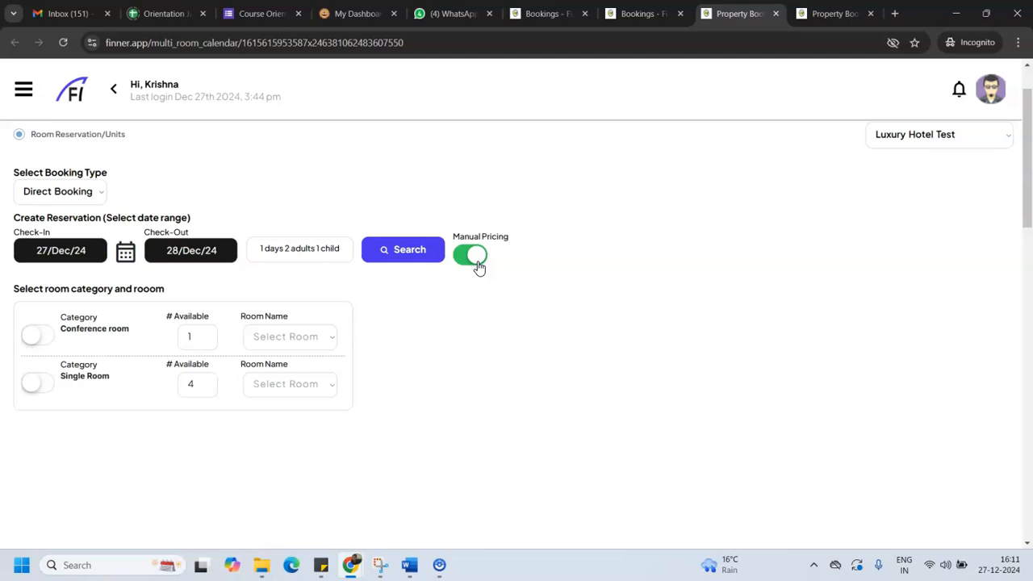
Turn on manual pricing and assign Single Room Perchhy-R001 to the booking.
click(468, 268)
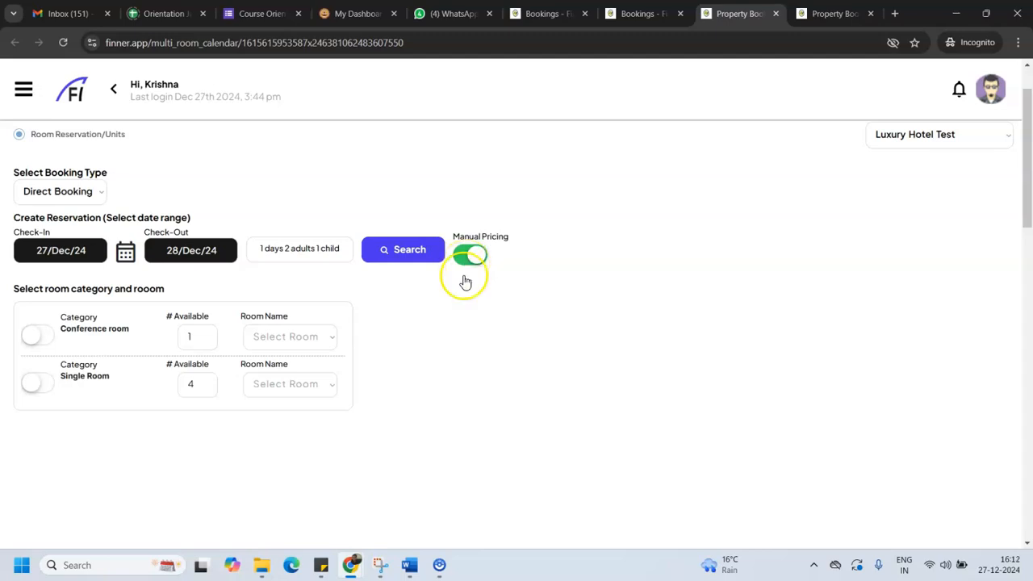
click(40, 388)
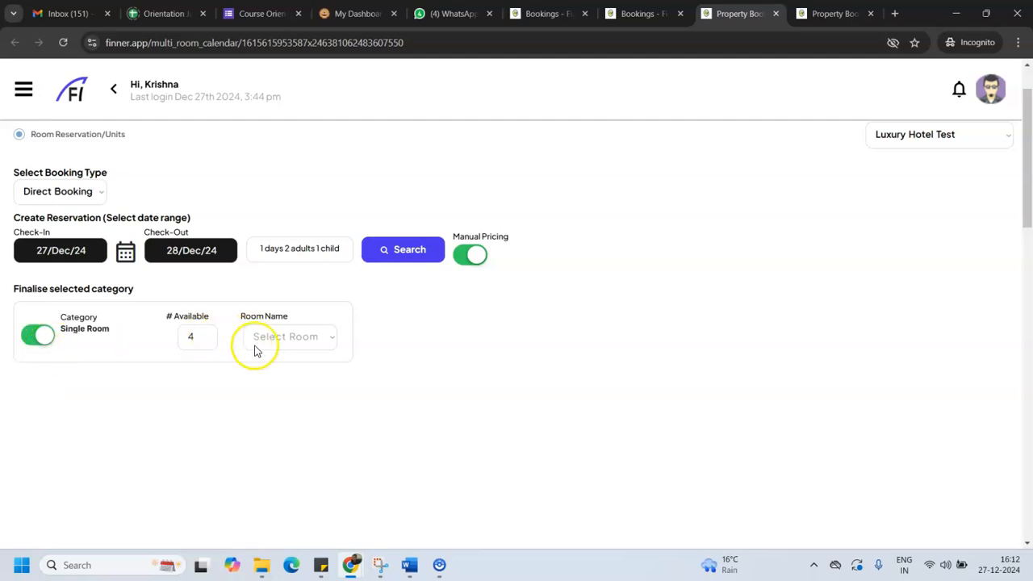
click(306, 337)
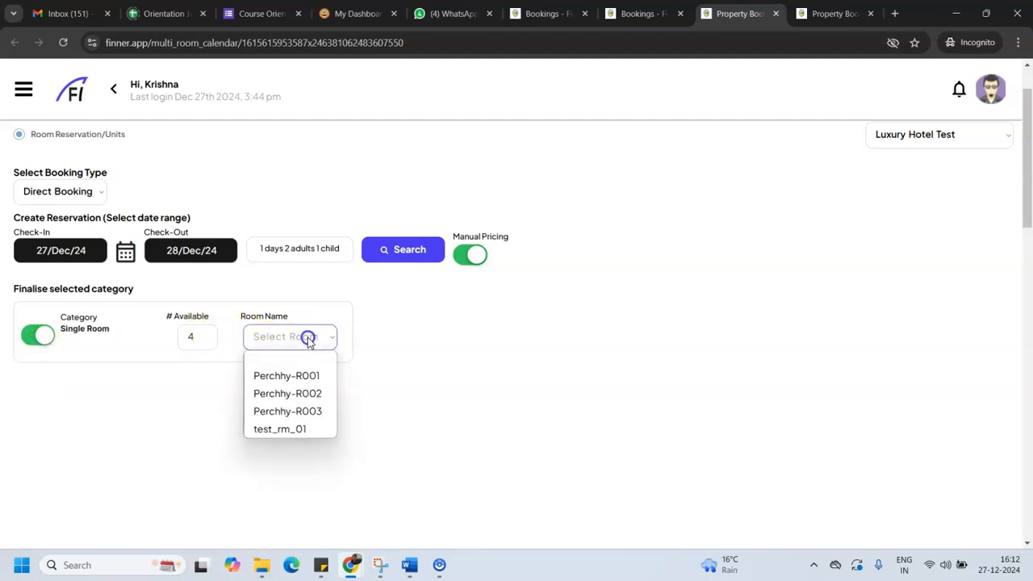
click(307, 378)
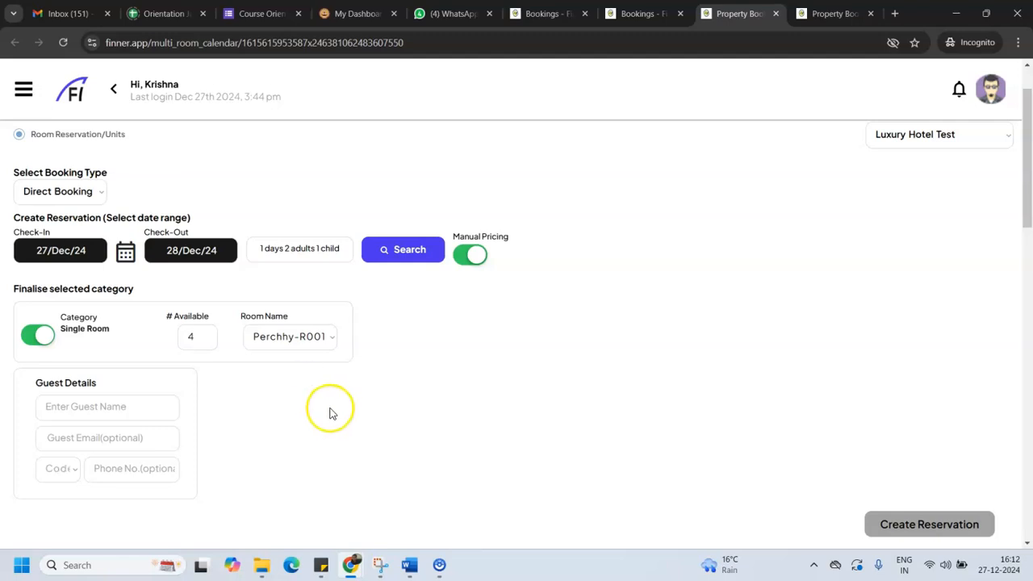
scroll(315, 408, down, 2)
Enter the guest's name, e-mail address and phone number, and open the Booking Source dropdown.
click(125, 278)
text(te)
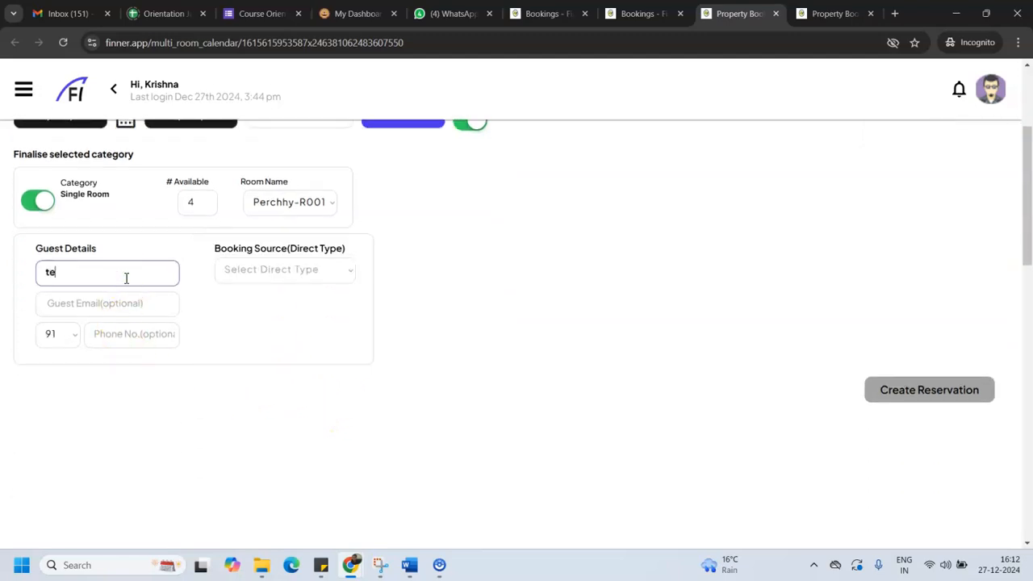
text(stguestnew)
click(126, 298)
text(random)
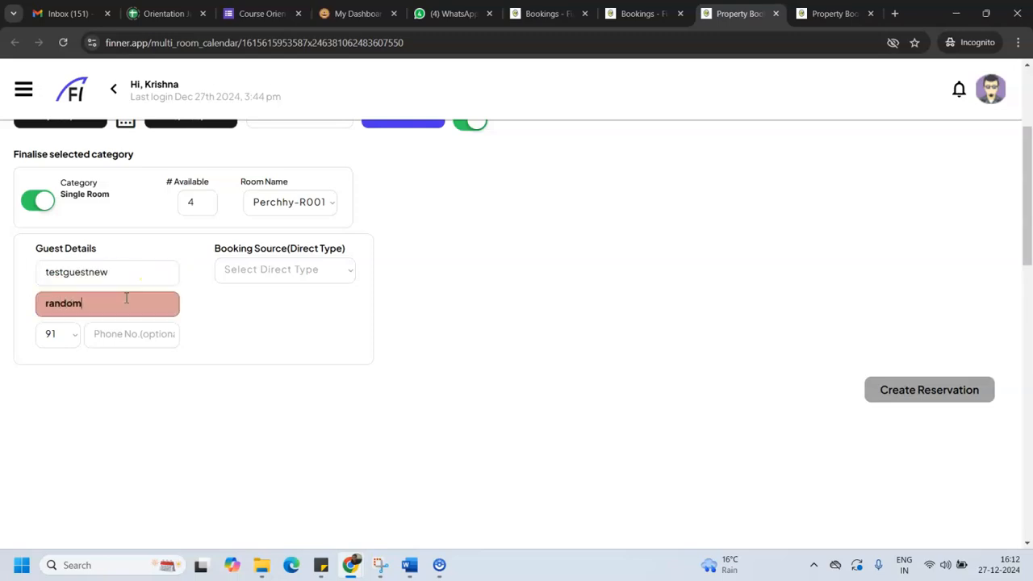
text(@gmmmial.com)
click(277, 337)
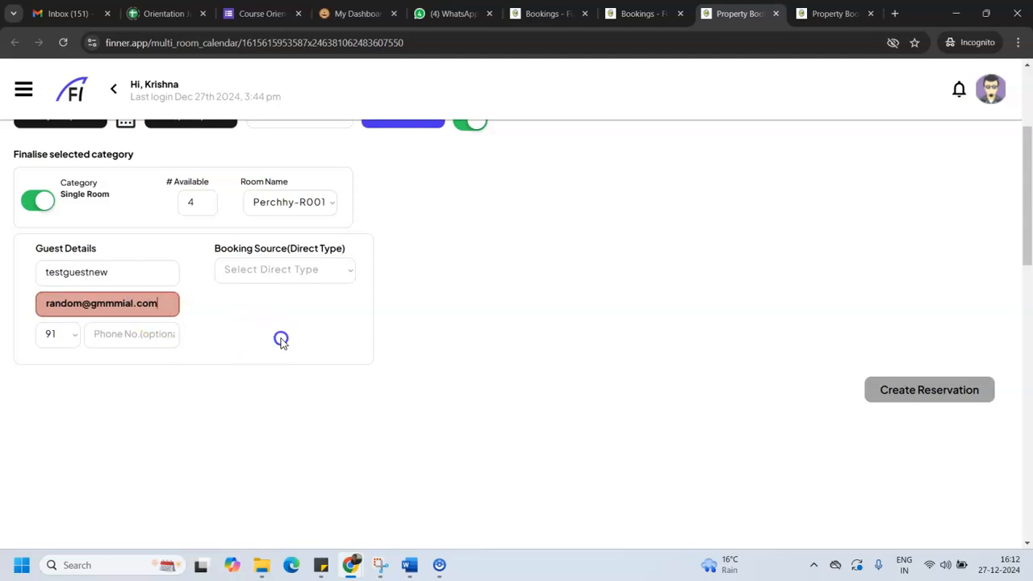
click(118, 338)
text(2222)
click(305, 269)
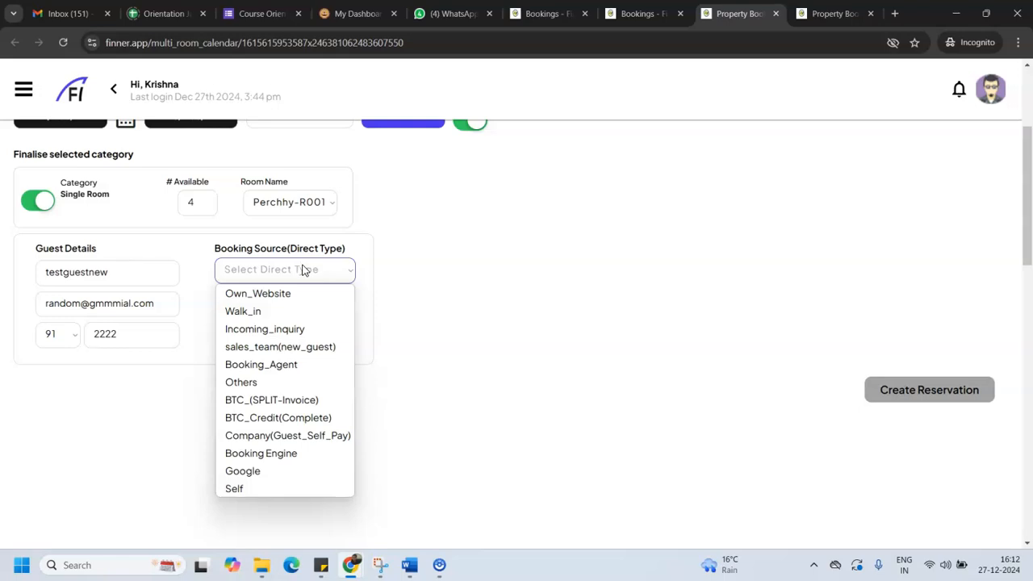
Choose sales_team(new_guest) source, Breakfast Only (CP) meals and Perch Residences Pvt. Ltd. invoicing.
click(281, 347)
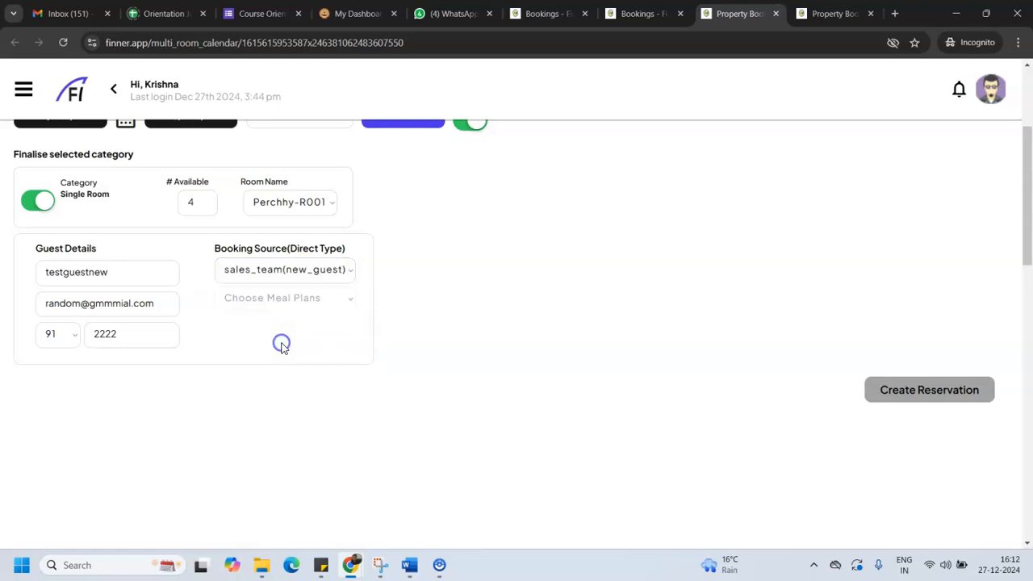
click(316, 298)
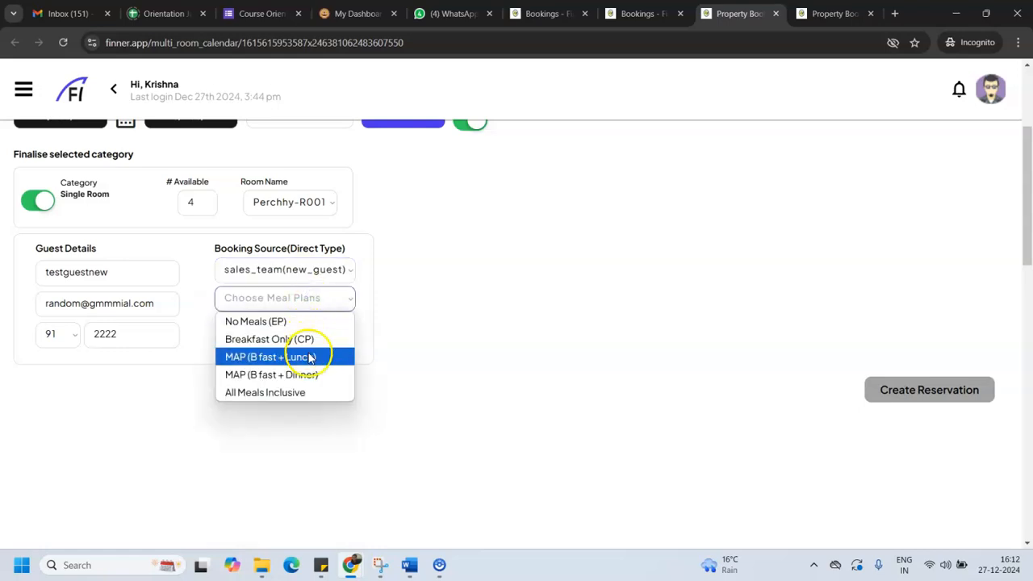
click(311, 340)
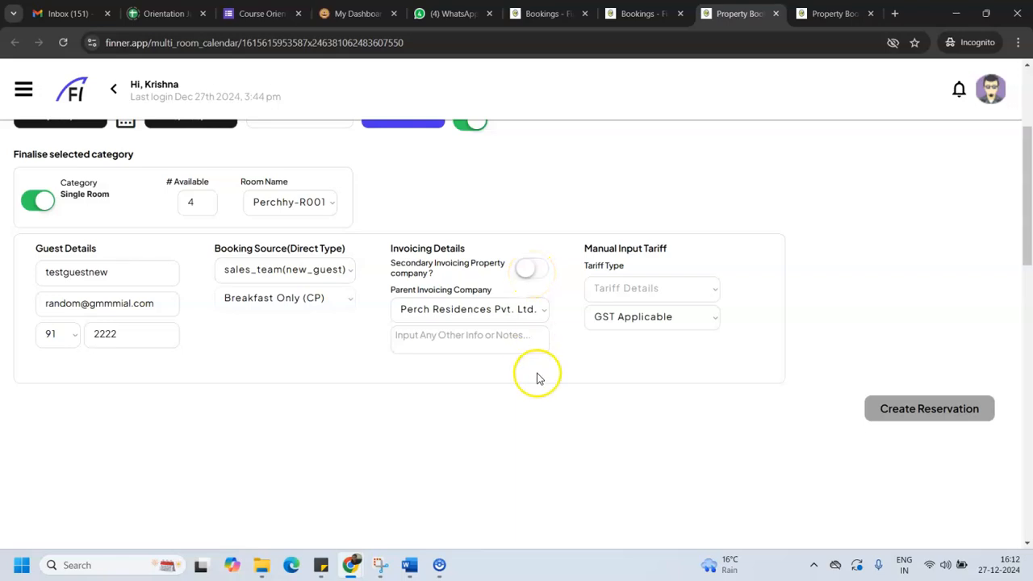
click(410, 311)
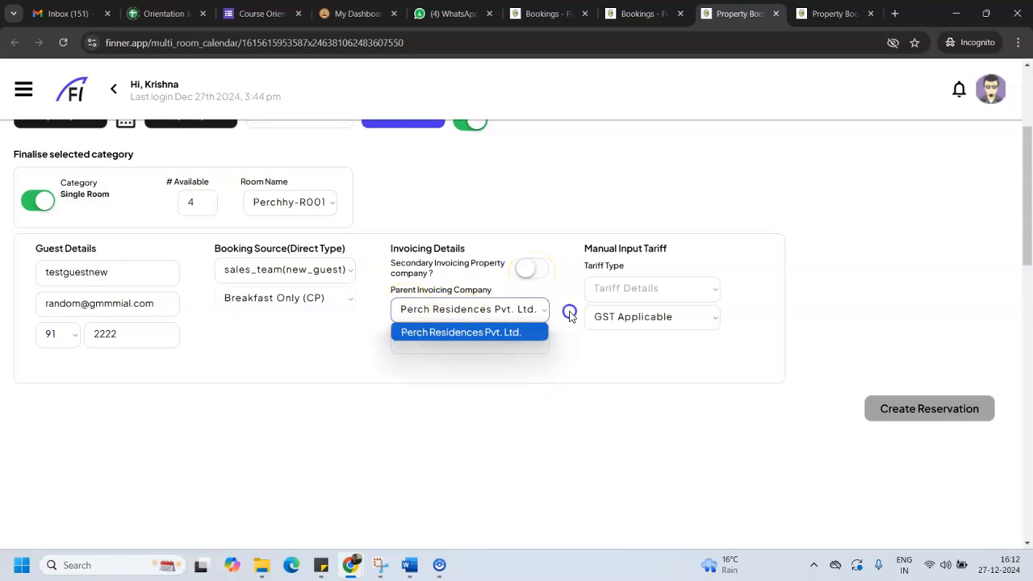
click(499, 330)
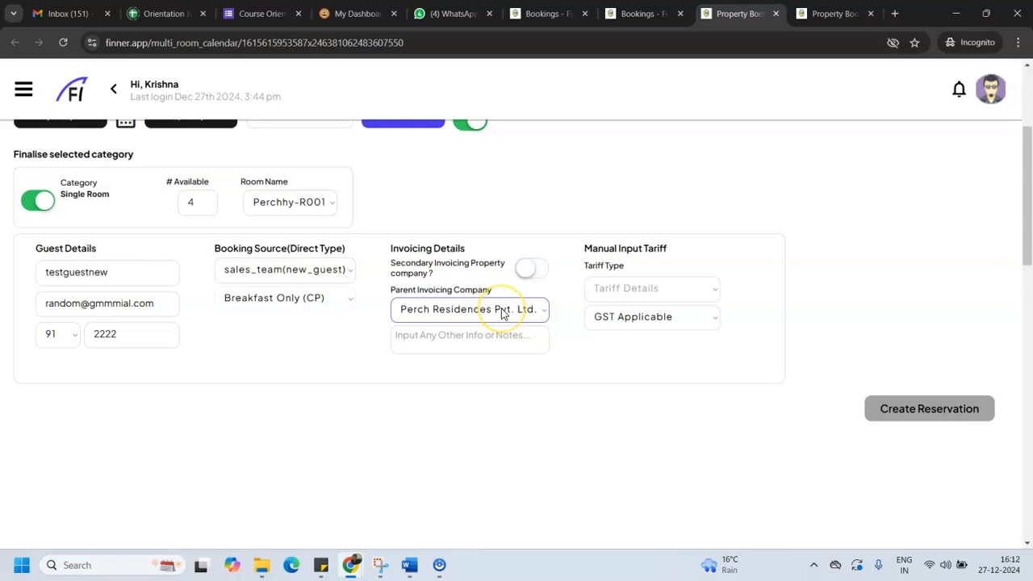
click(502, 332)
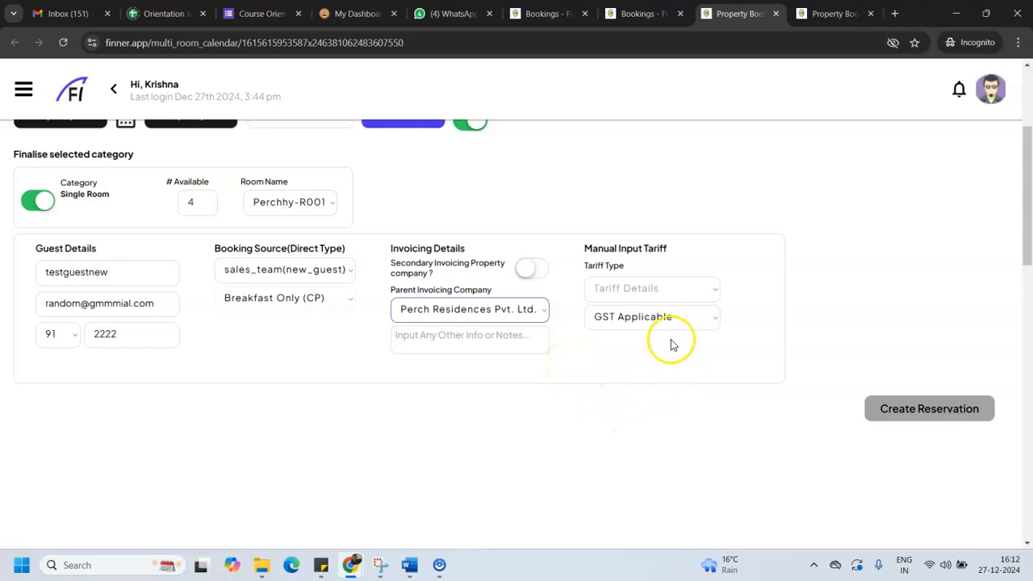
Set the tariff type to Daily Tariff with an amount of 2,000.
click(696, 292)
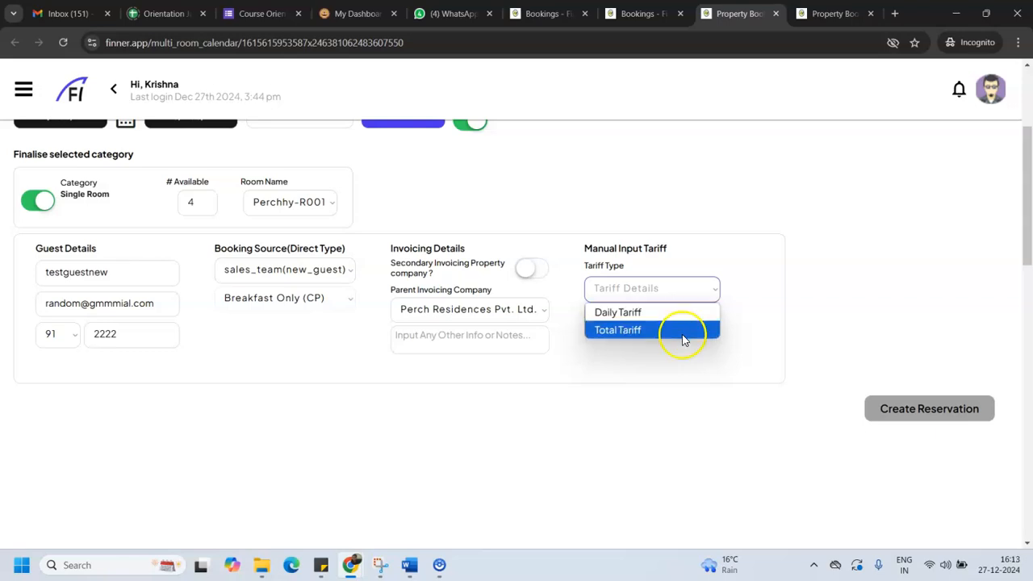
click(673, 319)
click(793, 293)
key(ctrl+a)
text(2,000)
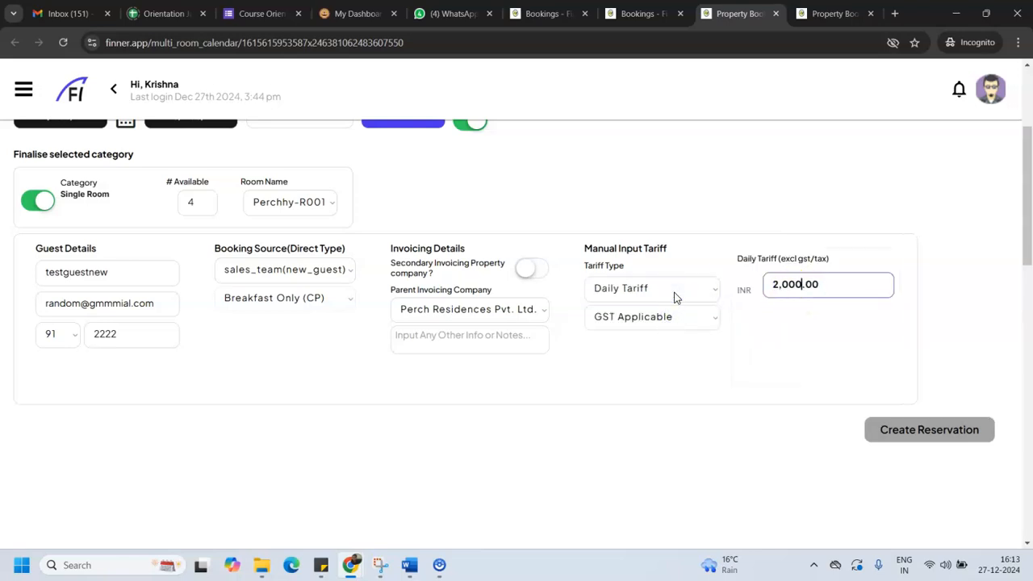
scroll(812, 259, down, 2)
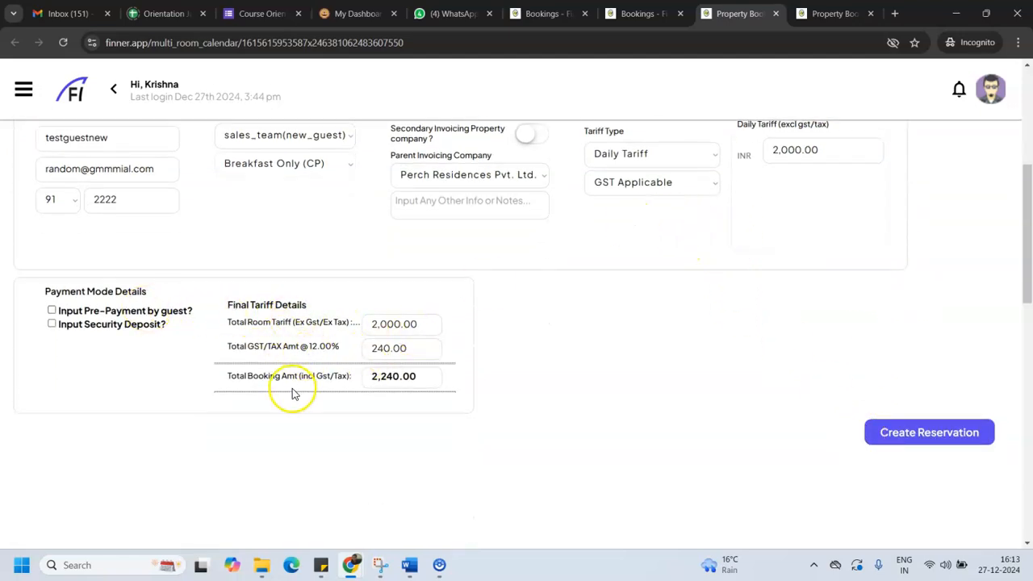
Record a 1,000 Paypal pre-payment by the guest and create the reservation.
scroll(275, 361, up, 3)
scroll(275, 361, down, 3)
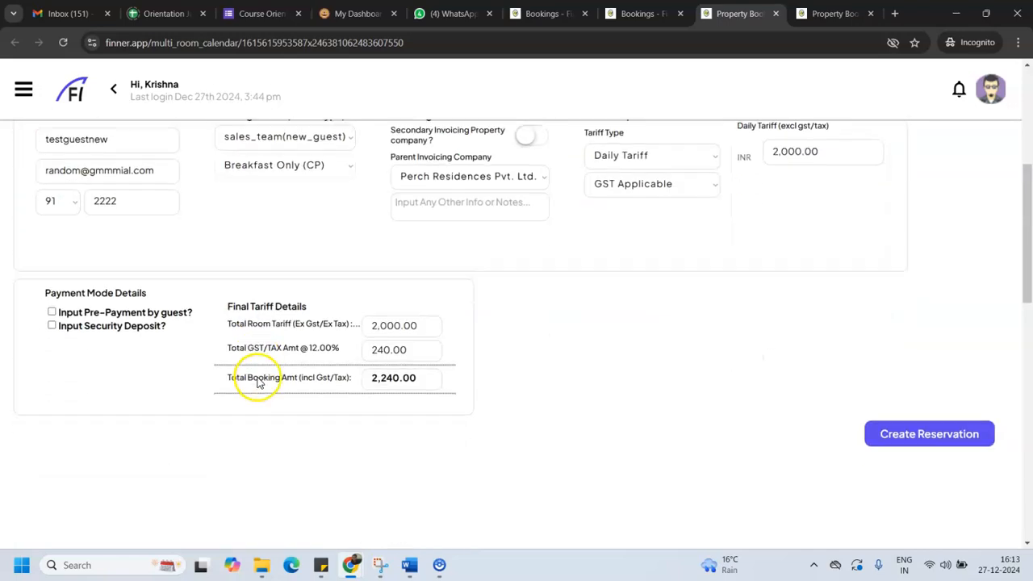
click(51, 311)
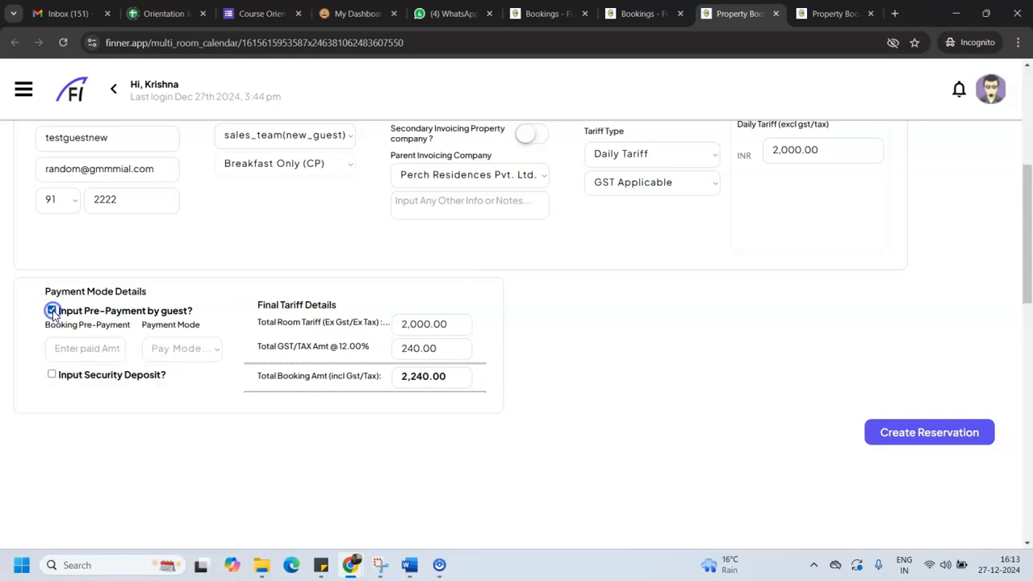
click(85, 348)
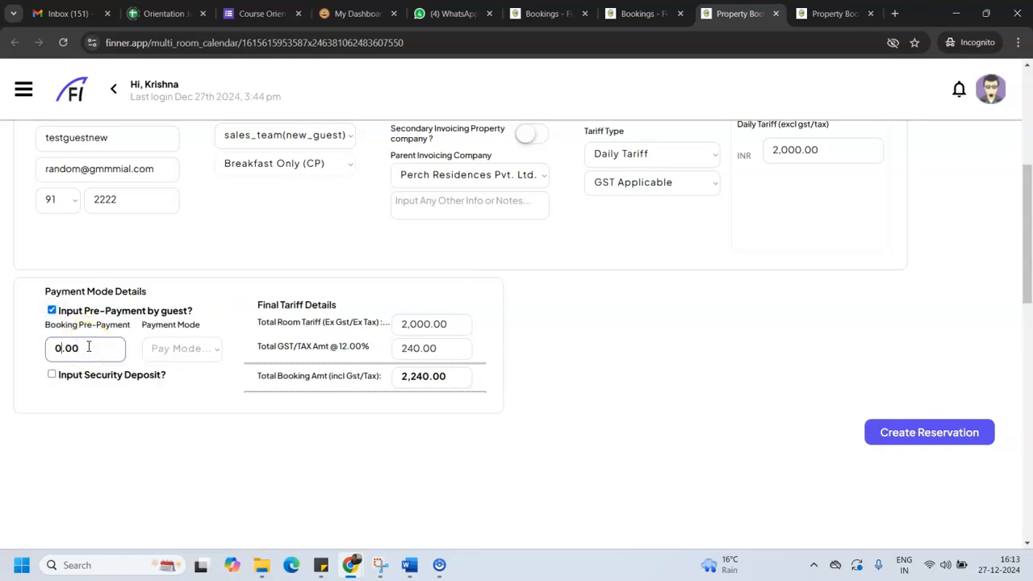
text(1,000)
click(194, 352)
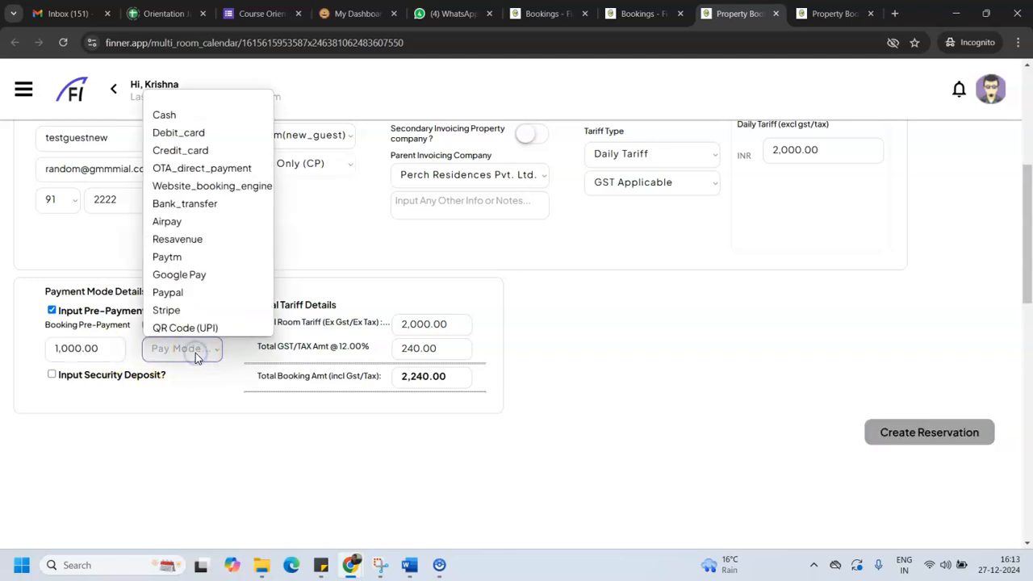
click(198, 296)
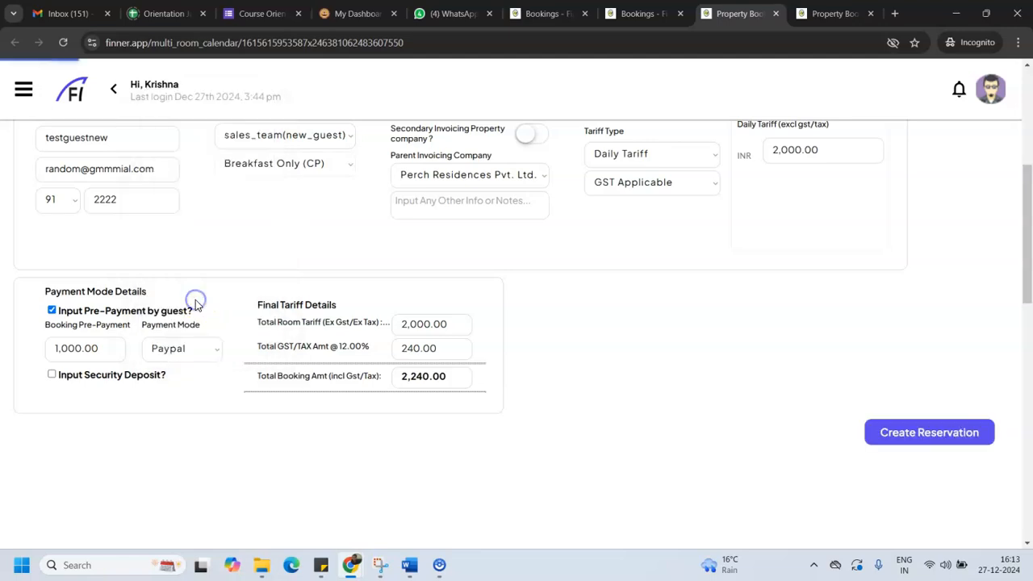
click(899, 442)
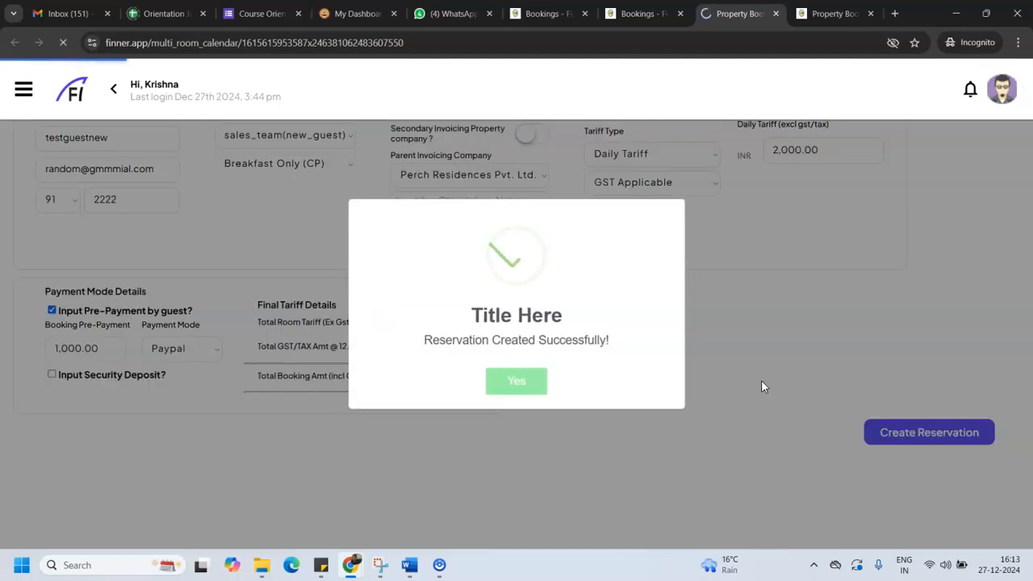
Dismiss the success message, page the calendar forward and back, and view the Bookings list.
click(516, 382)
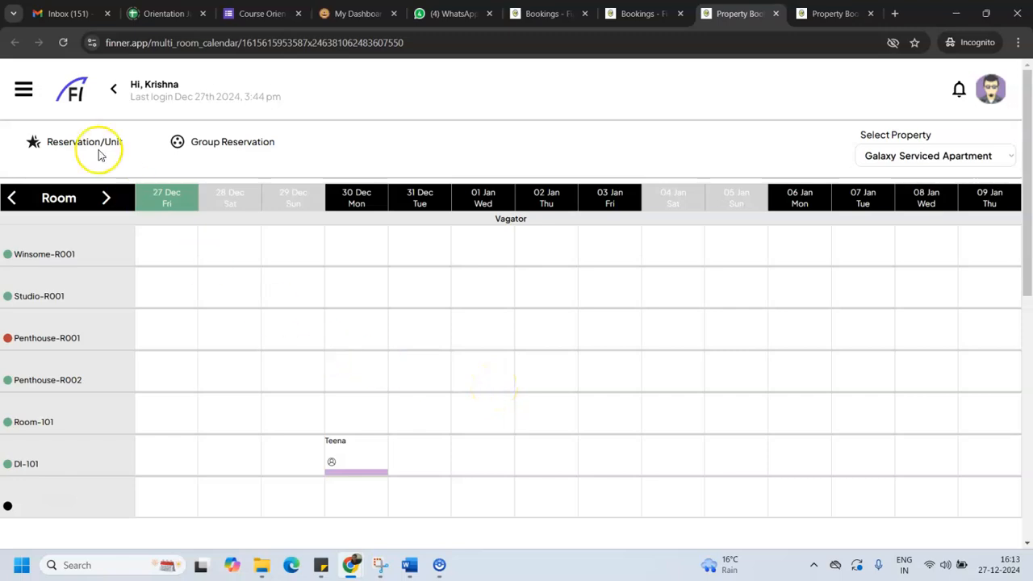
click(105, 197)
click(11, 198)
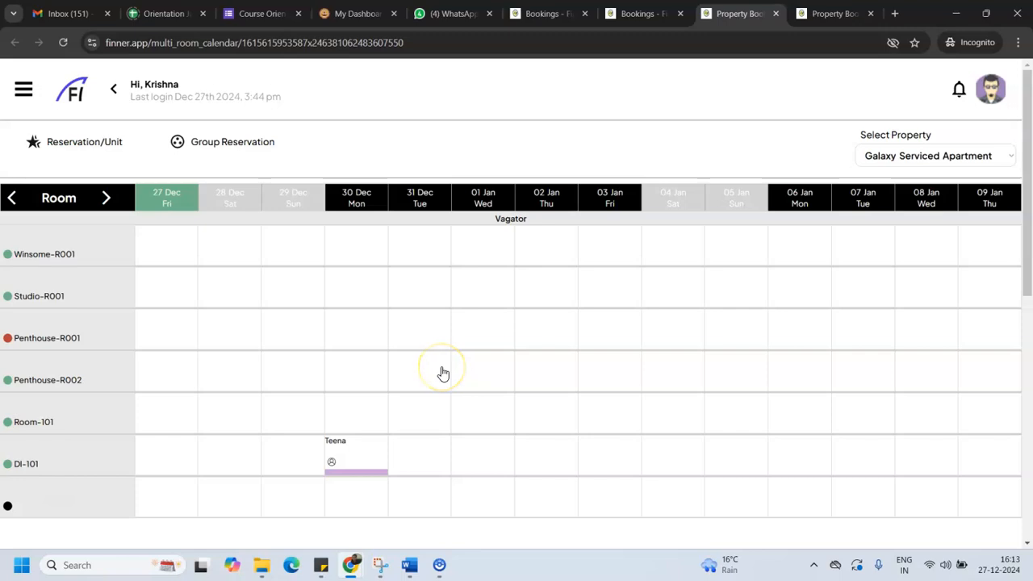
drag(1023, 246, 1025, 193)
click(645, 14)
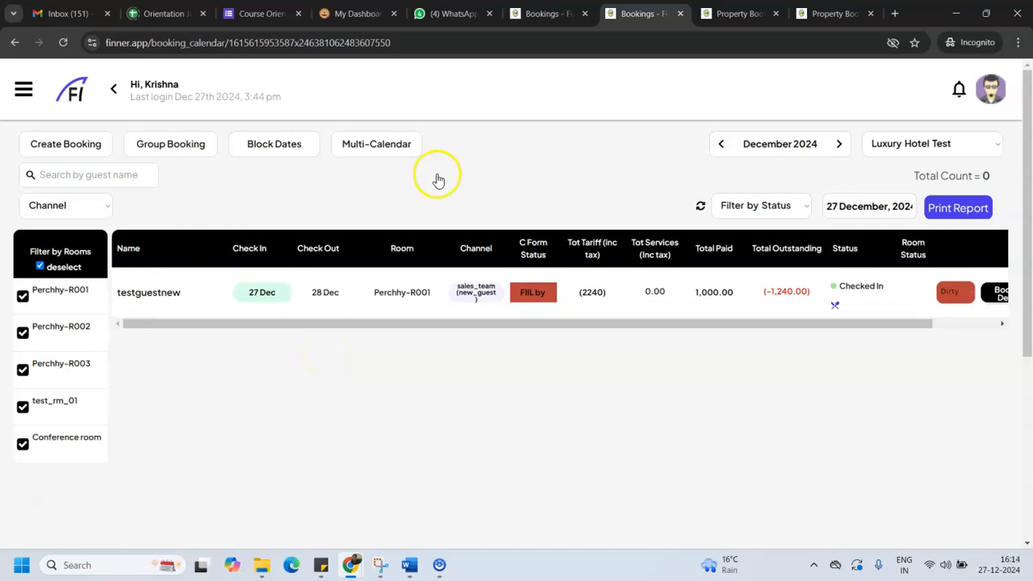
Toggle the side menu, scroll the bookings table, and detach then re-dock the Property Booking tab.
click(32, 93)
click(464, 198)
drag(1027, 225, 1013, 206)
mouse_move(835, 323)
mouse_down()
mouse_move(915, 326)
mouse_move(832, 323)
mouse_up()
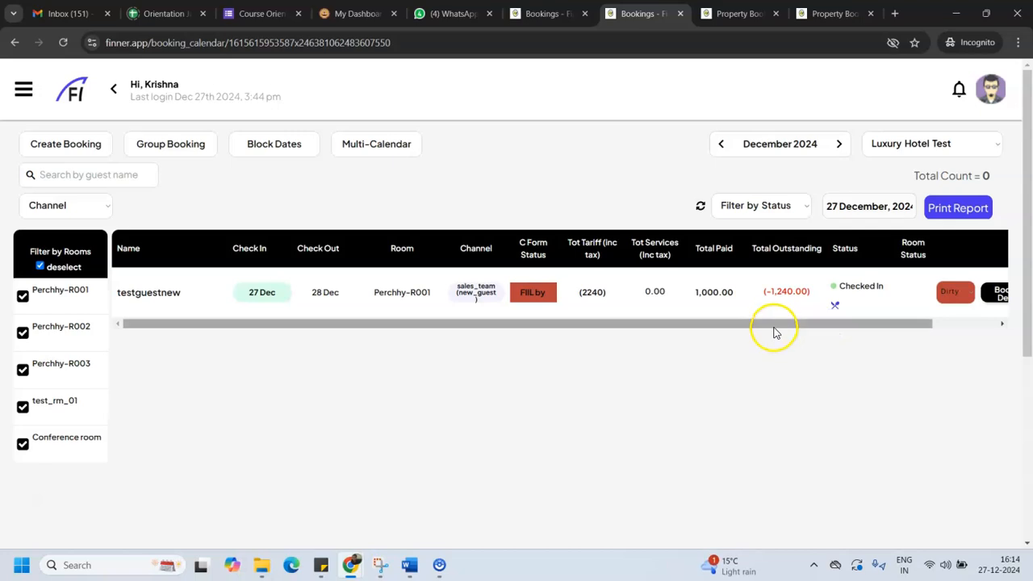
drag(730, 9, 1032, 210)
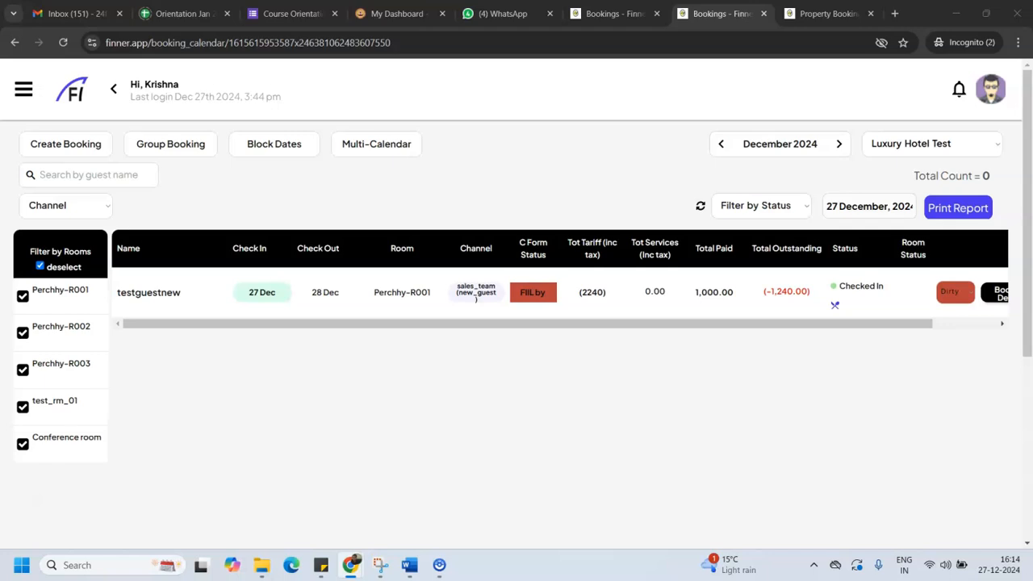
drag(1031, 33, 751, 17)
Keep Luxury Hotel Test selected and open the test guest's booking options on the calendar.
click(900, 161)
click(768, 159)
click(169, 253)
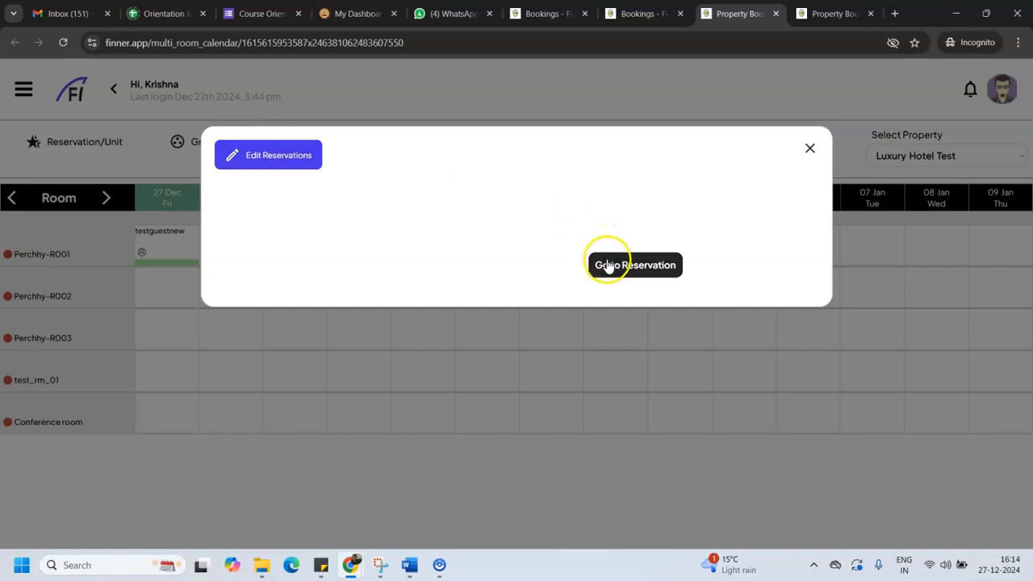
click(289, 161)
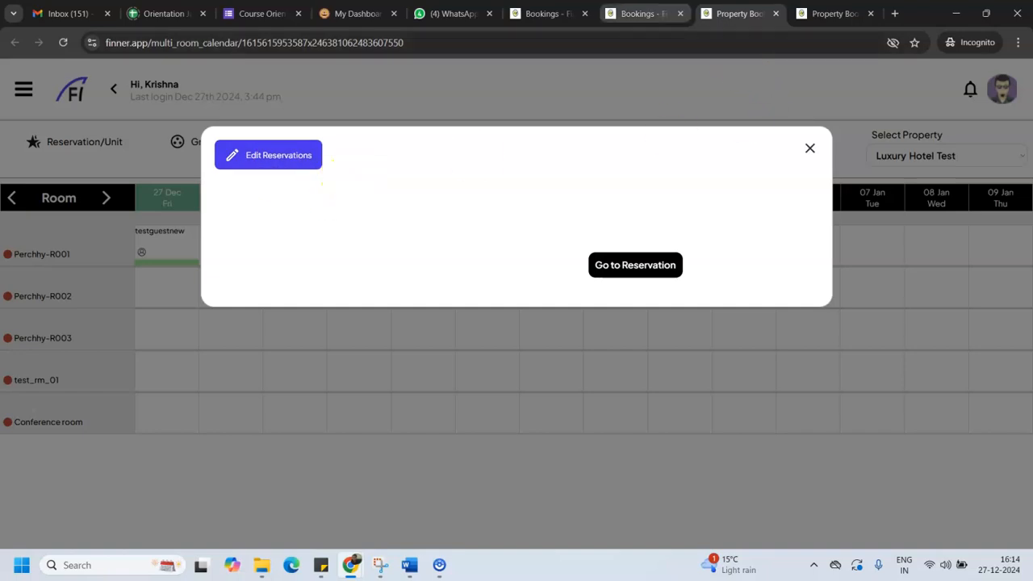
Toggle Modify any Booking Field? in the guest's Reservation Details, then return to the calendar.
click(641, 14)
click(484, 287)
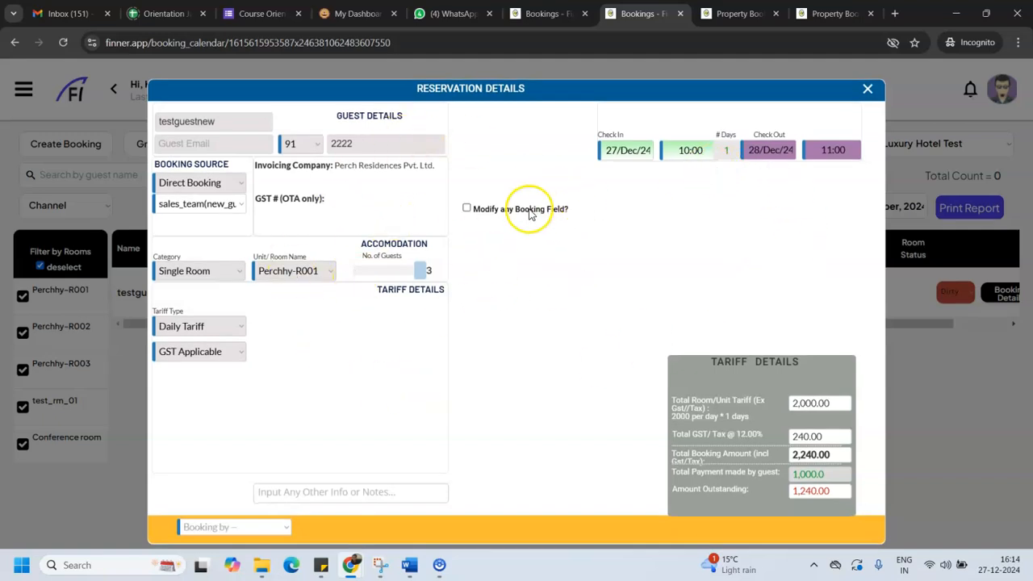
click(466, 209)
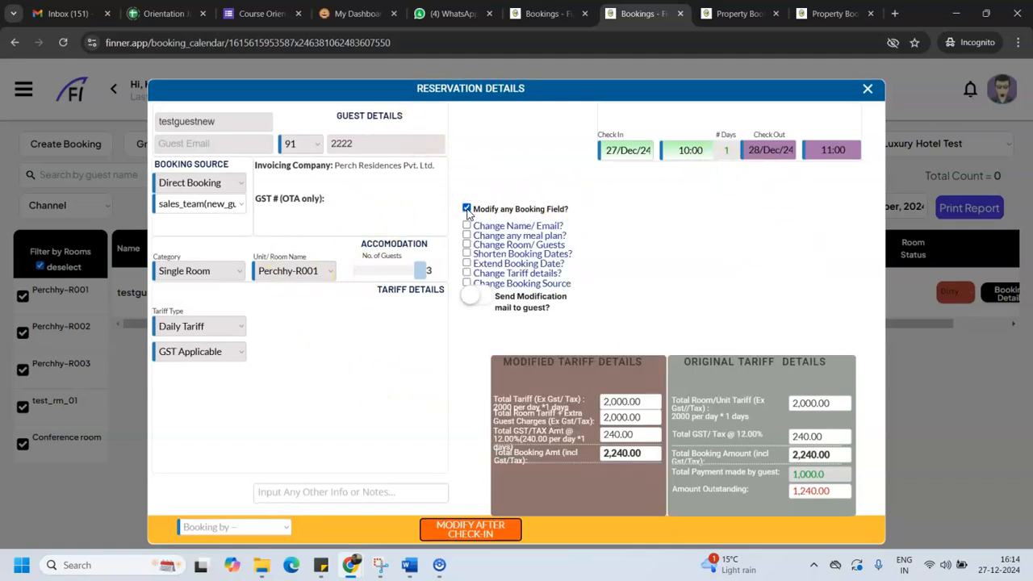
click(466, 209)
click(467, 209)
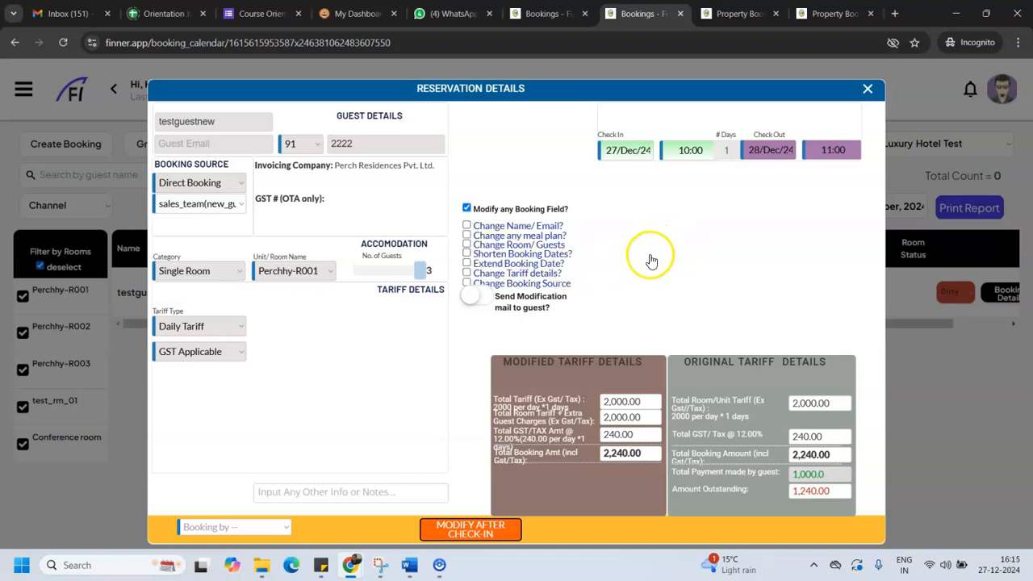
click(868, 89)
click(718, 15)
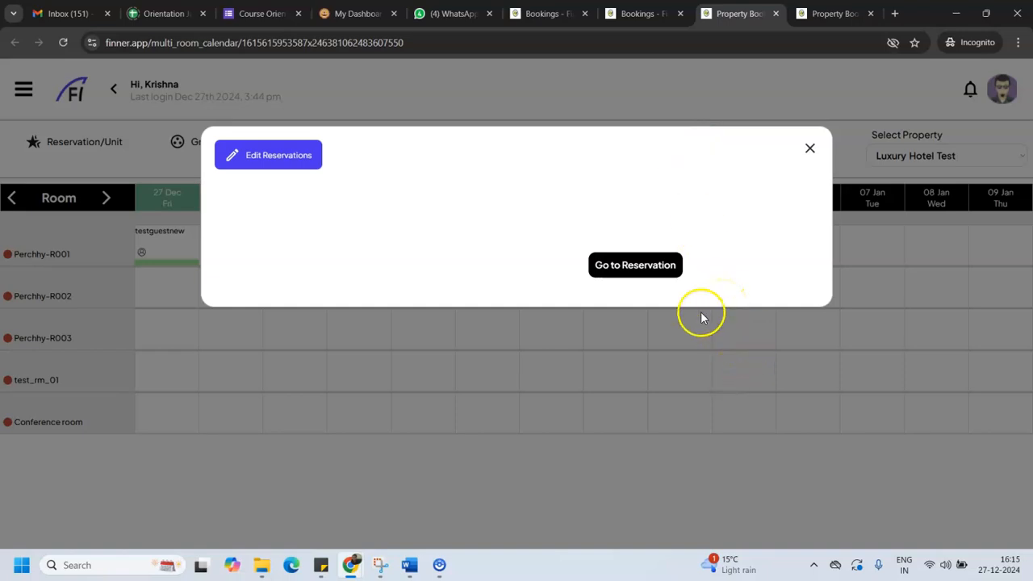
Open the test guest's reservation page and set the nationality to Zimbabwe.
click(646, 272)
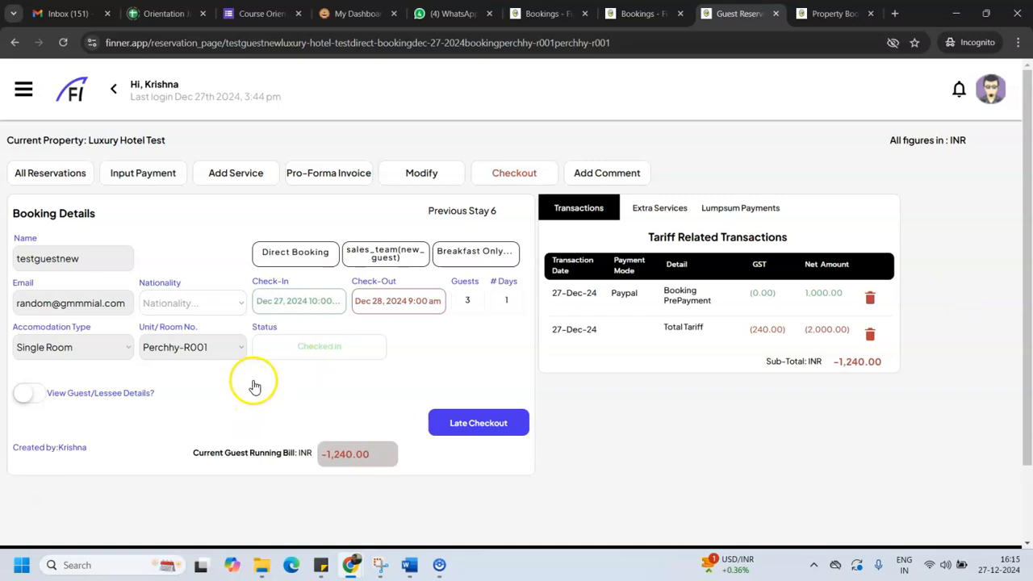
click(211, 303)
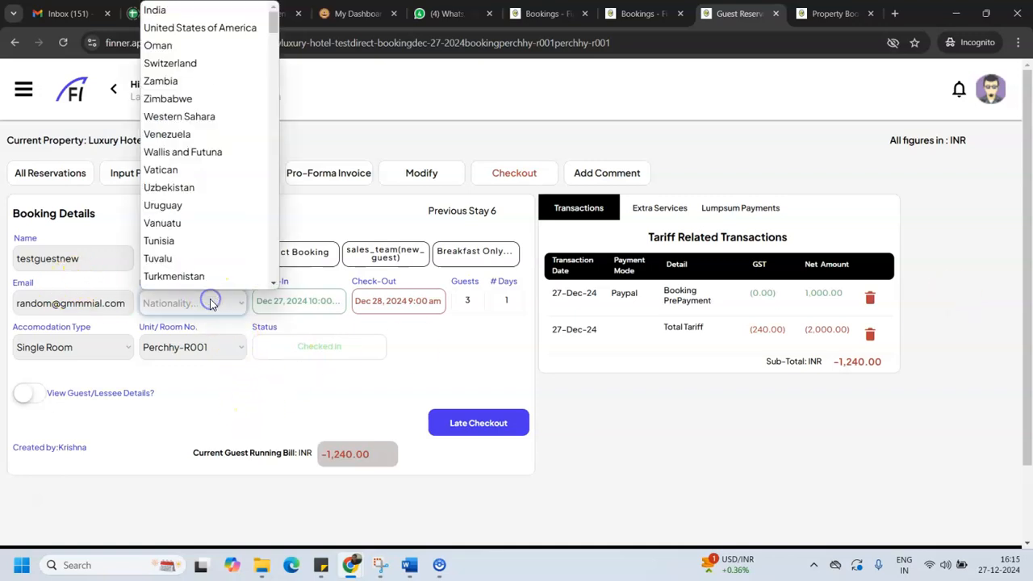
click(202, 87)
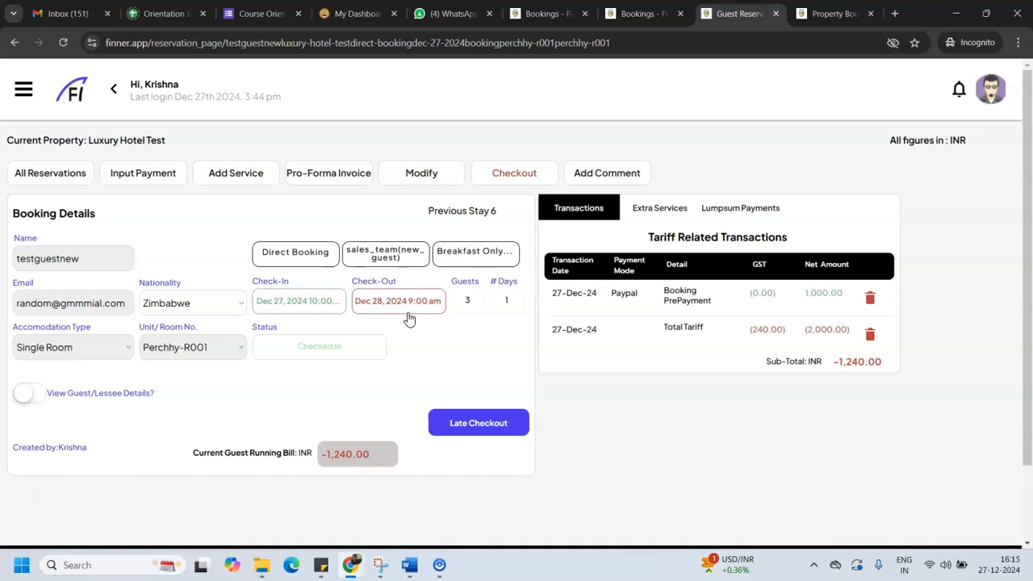
Reveal the additional identity details, then switch off View Guest/Lessee Details?
click(30, 395)
scroll(202, 396, down, 2)
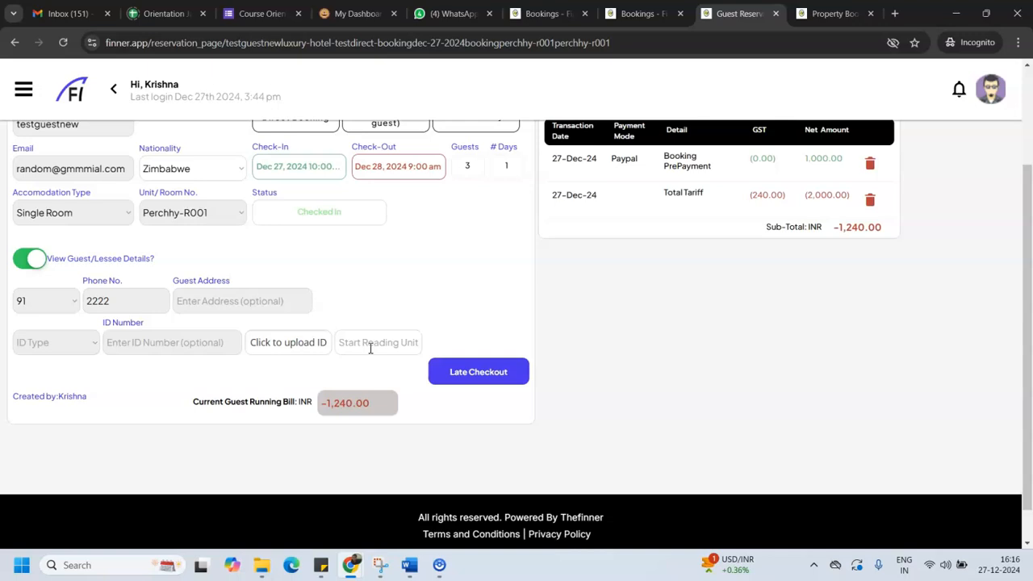
scroll(370, 348, up, 2)
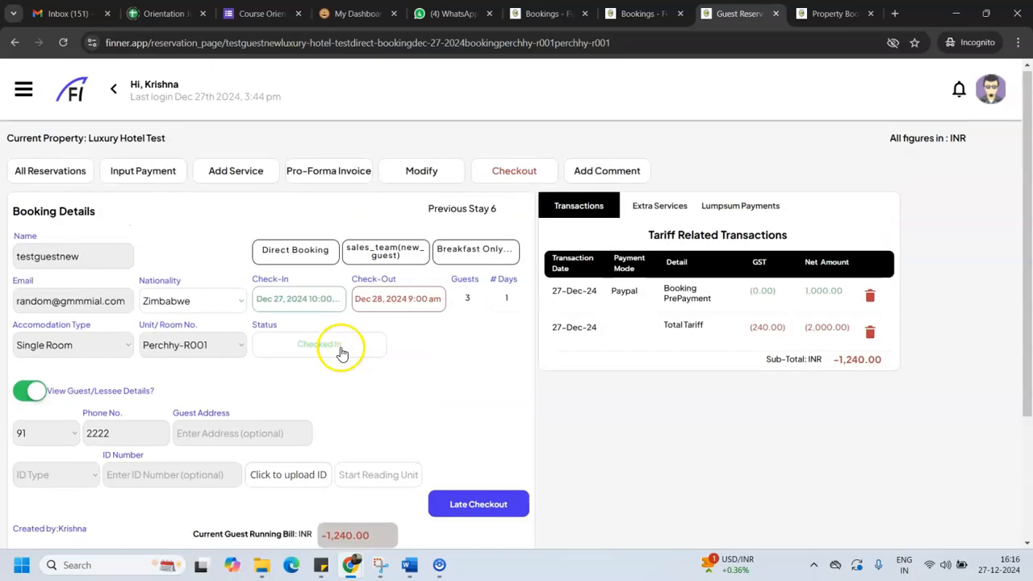
click(31, 401)
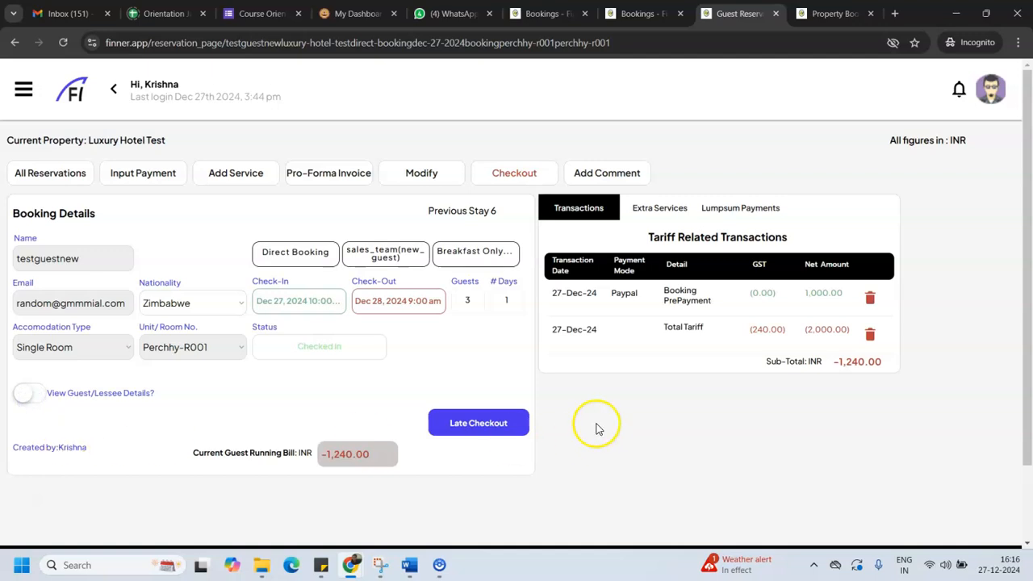
click(515, 436)
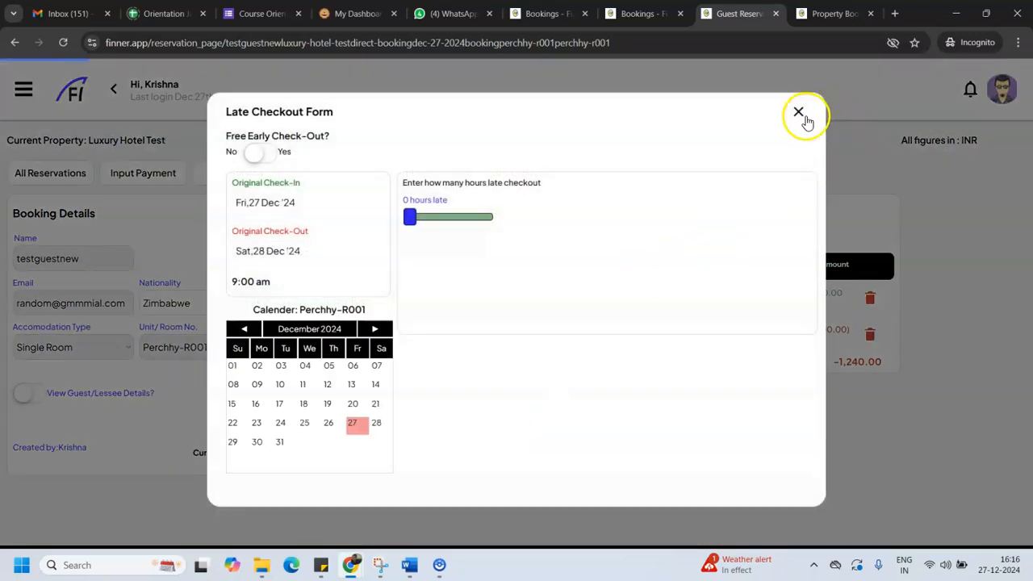
click(798, 112)
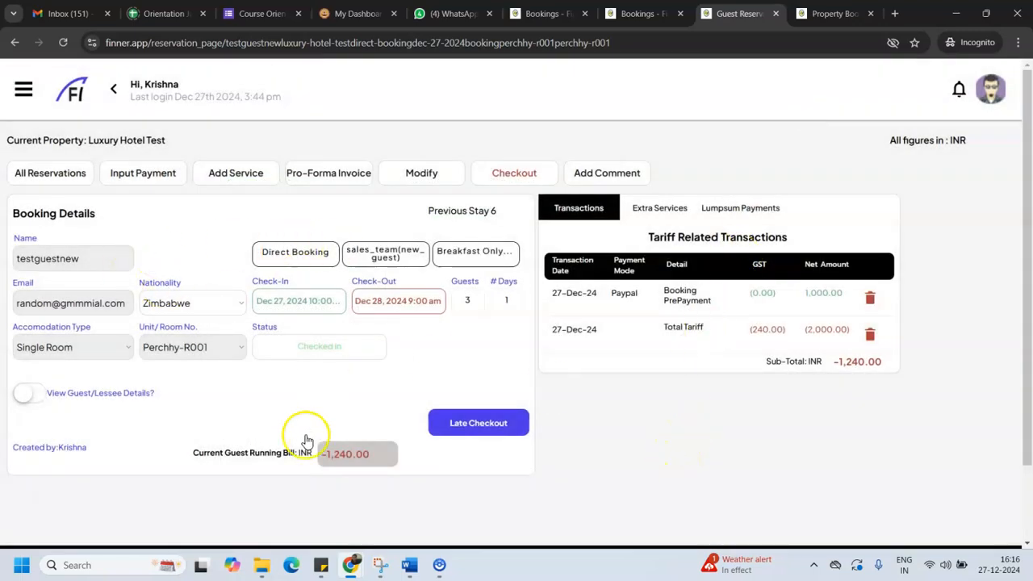
scroll(299, 444, down, 1)
scroll(295, 454, up, 1)
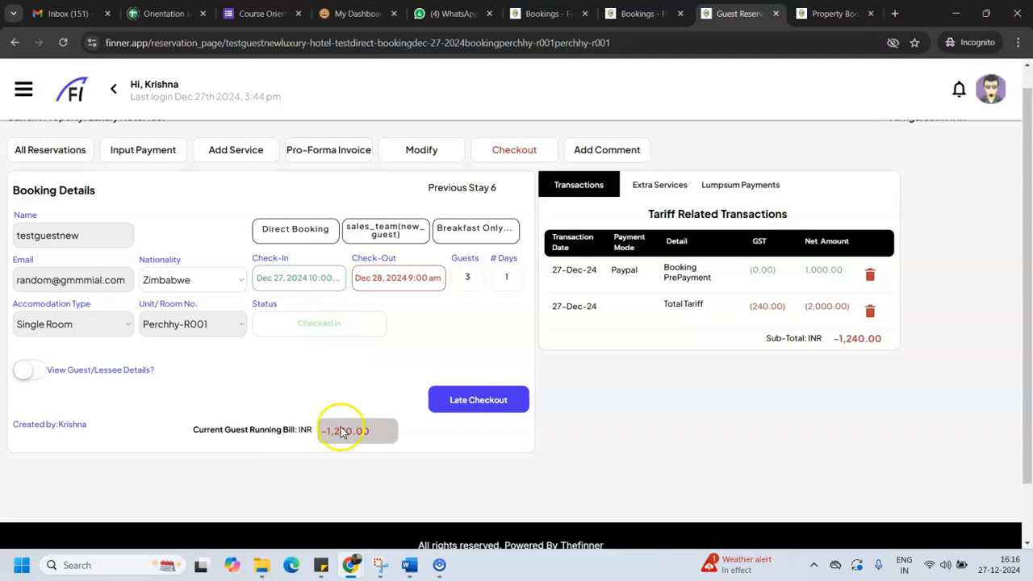
scroll(185, 199, up, 1)
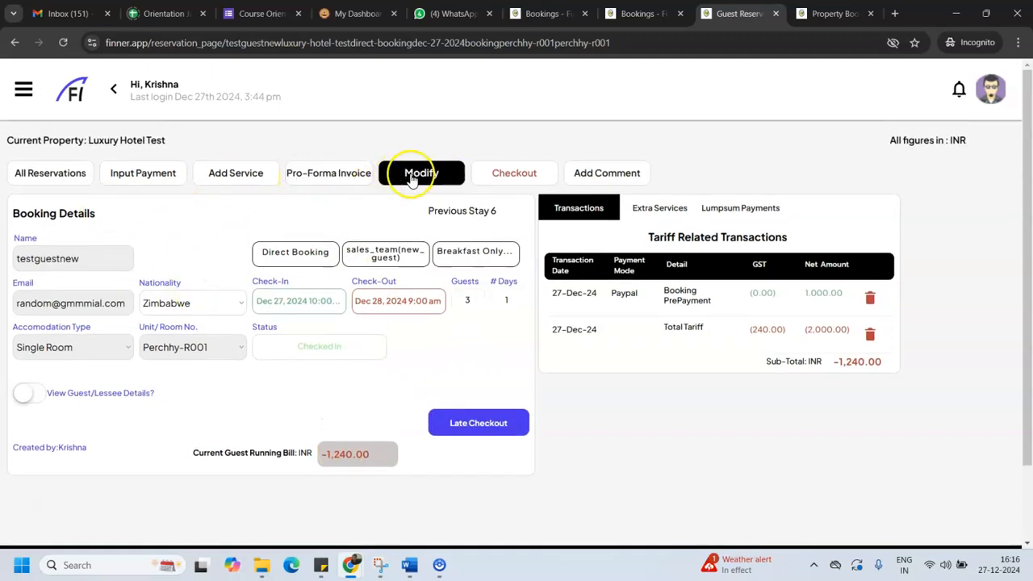
Add a Boiled Egg service (Food & Beverages, FnB Ala-Carte (Continental)) to the cart.
click(257, 177)
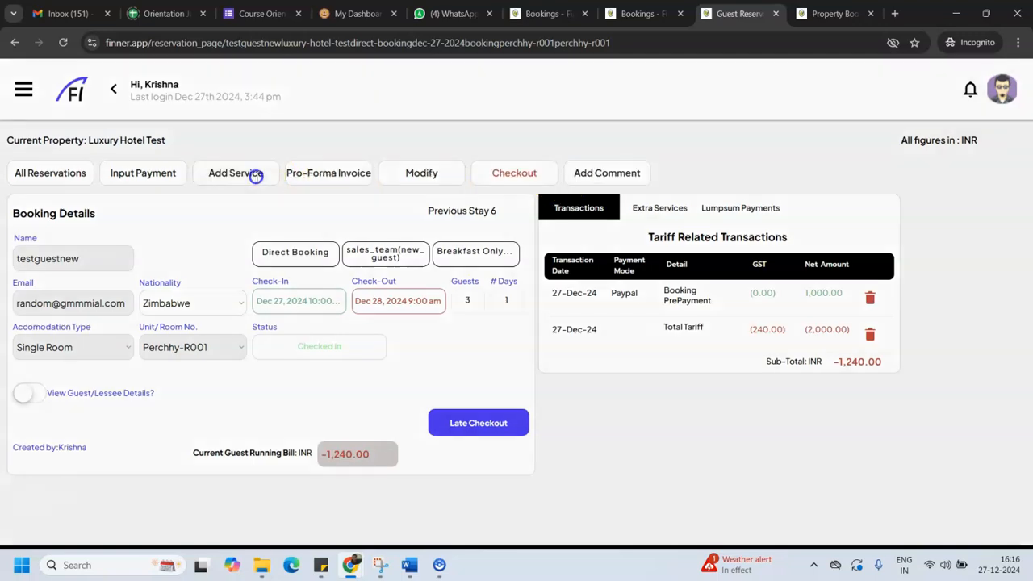
click(699, 200)
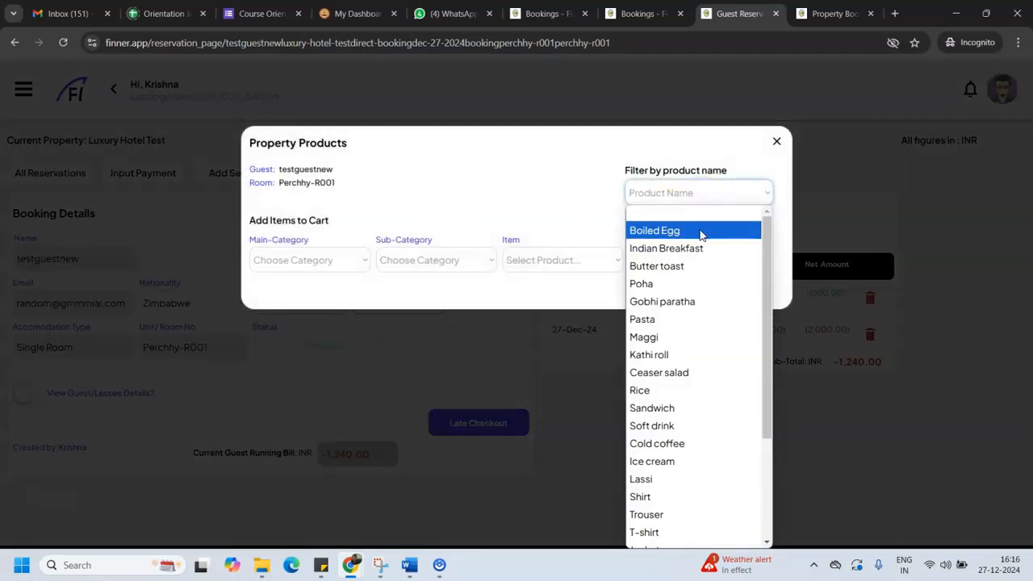
click(698, 233)
click(359, 266)
click(339, 279)
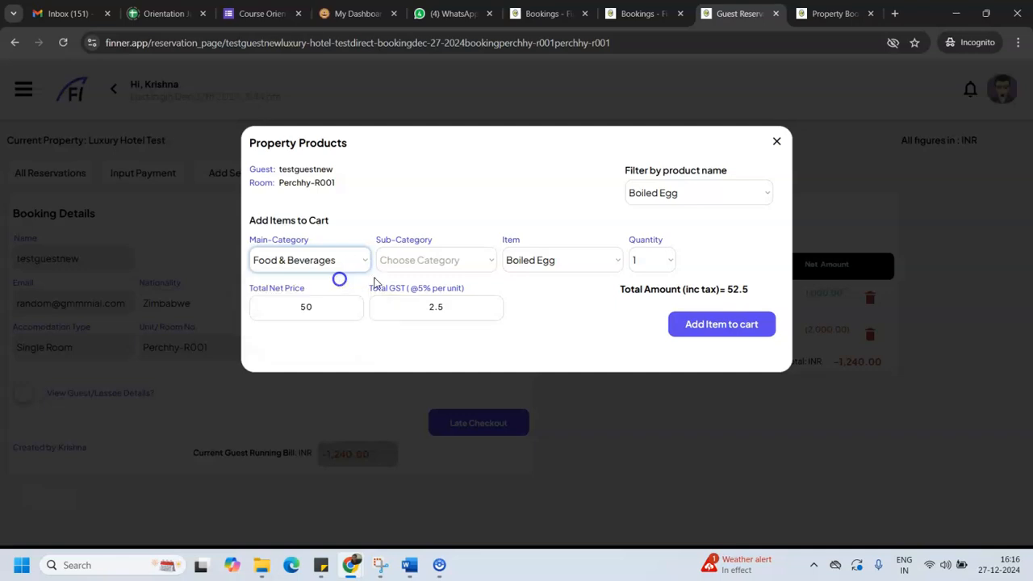
click(483, 258)
click(460, 282)
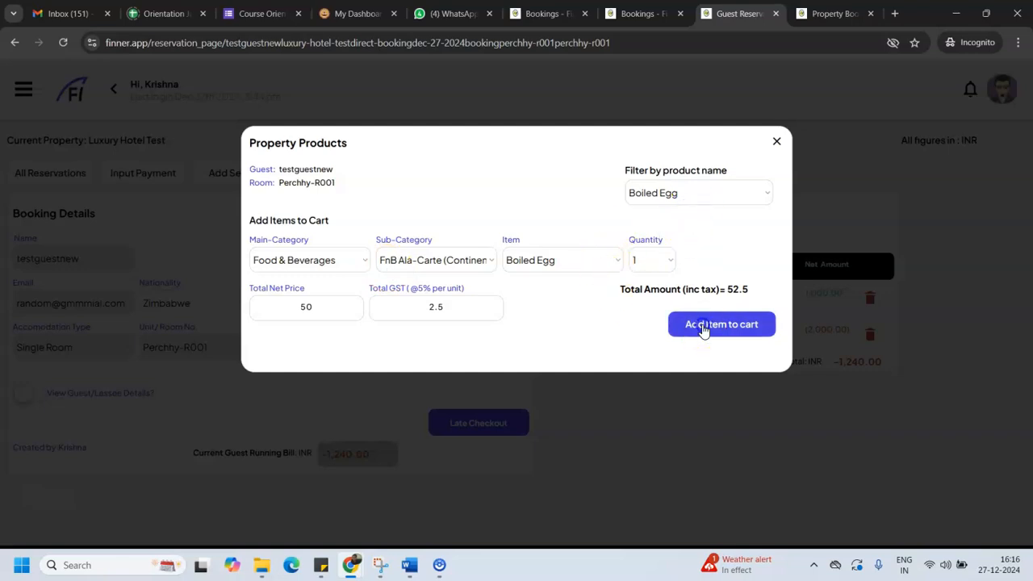
click(702, 326)
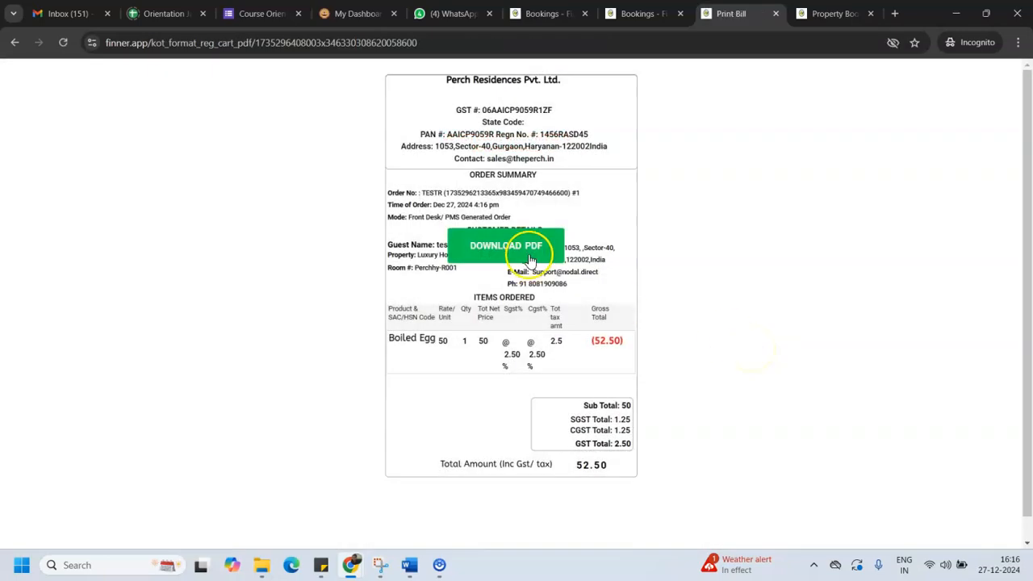
Save the order summary PDF to Downloads and view the booking's extra service charges.
click(530, 255)
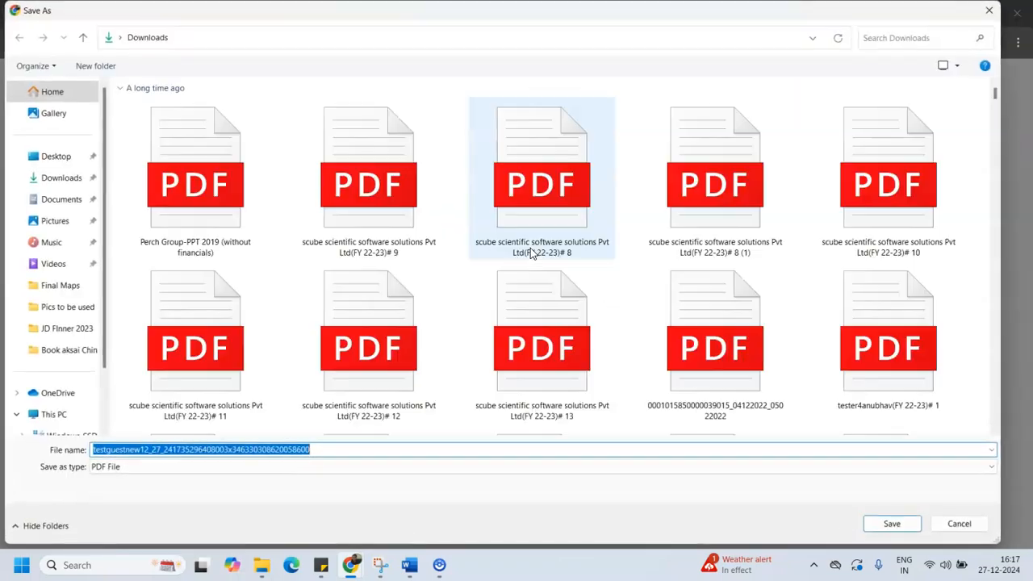
click(902, 526)
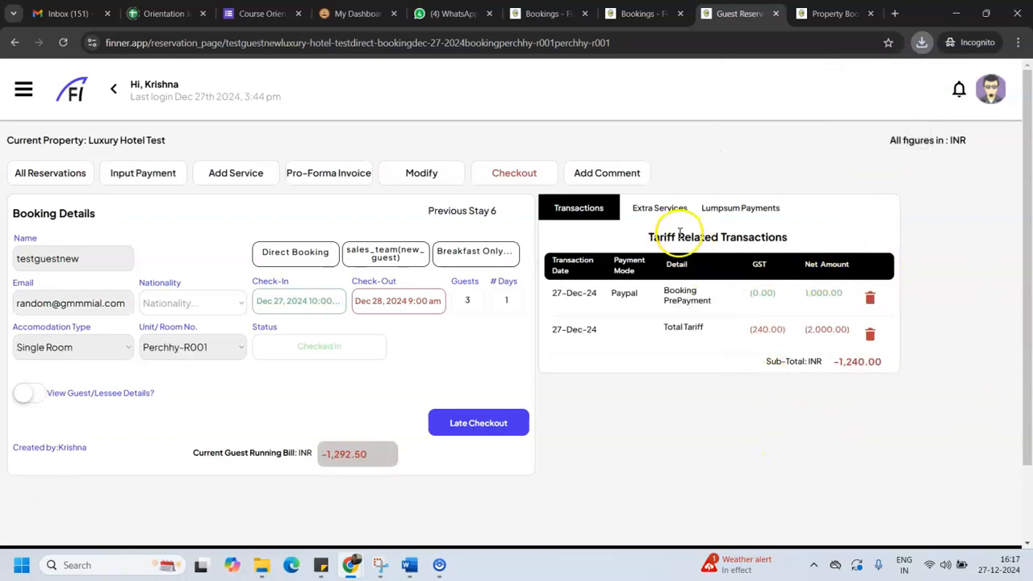
click(660, 213)
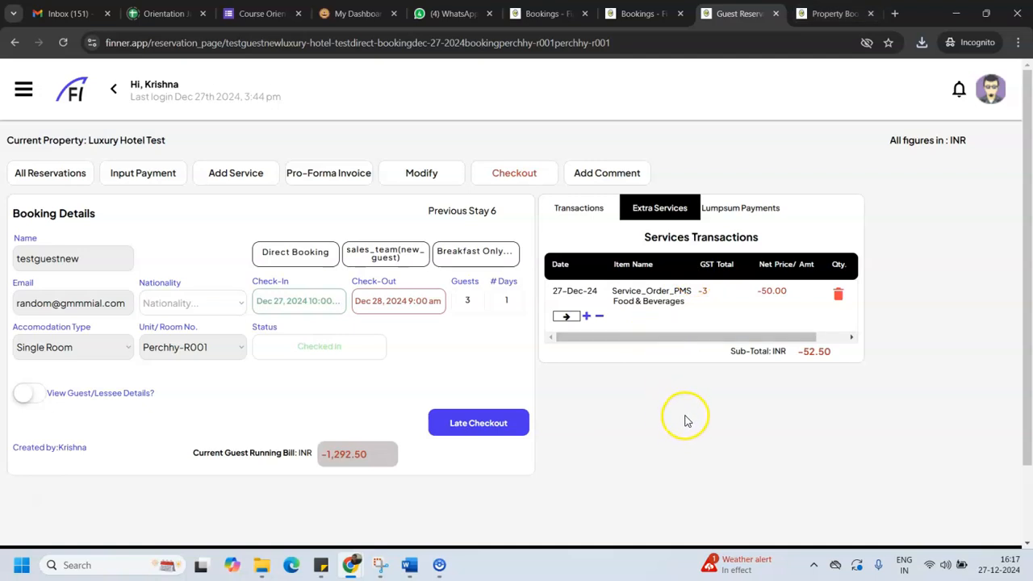
click(593, 209)
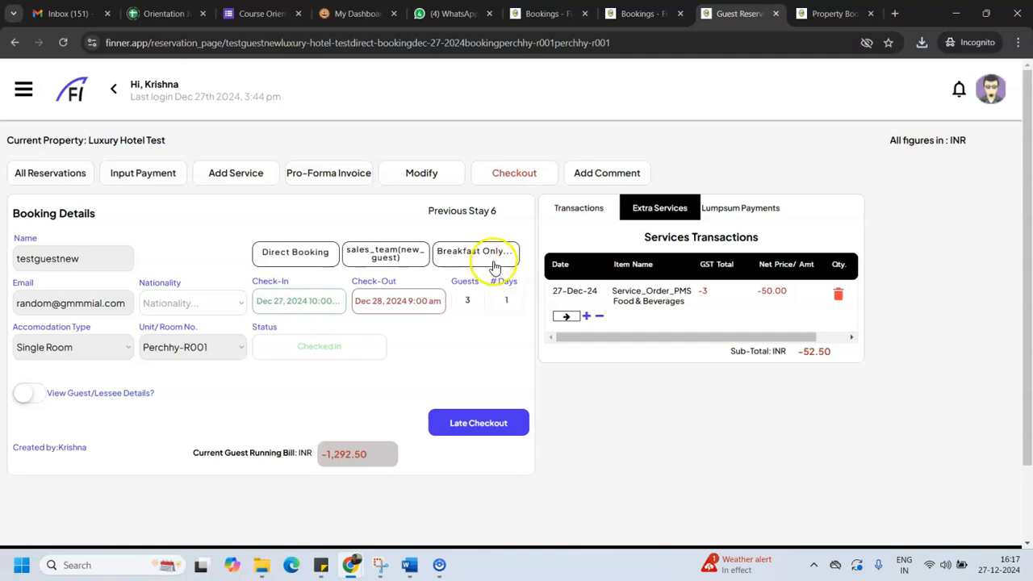
scroll(690, 444, down, 1)
scroll(691, 442, up, 1)
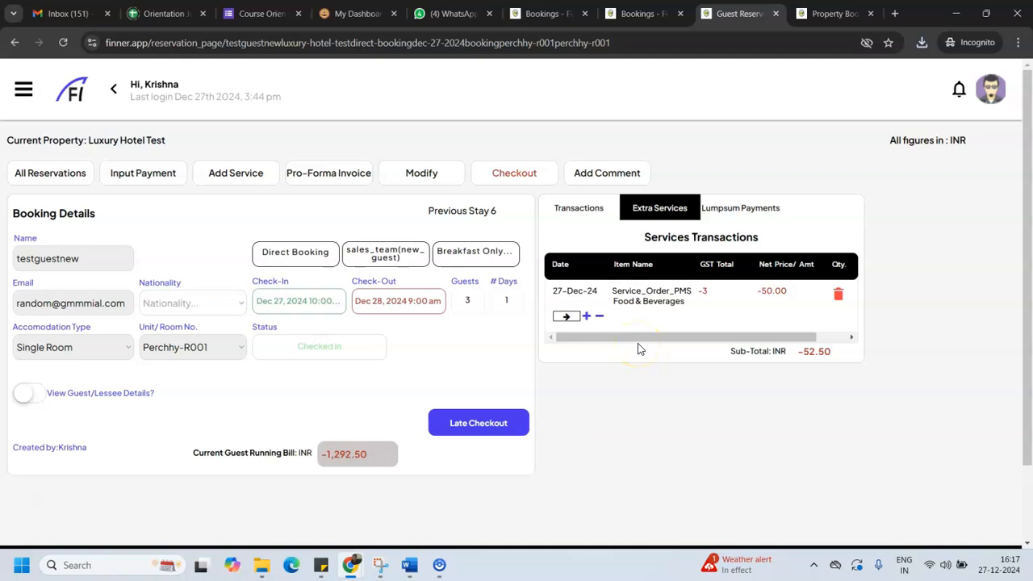
click(504, 184)
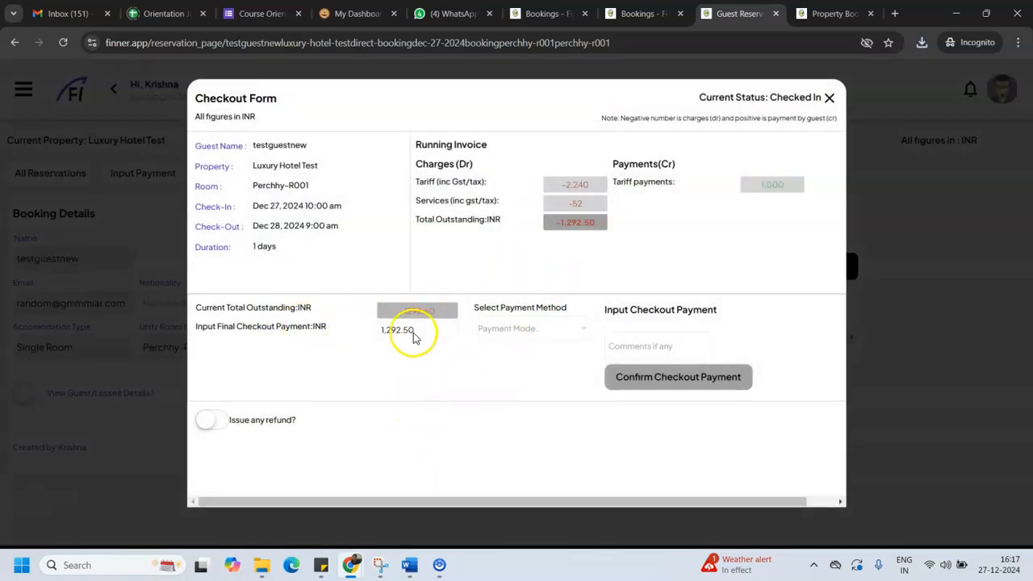
Choose Credit_card as the checkout payment method and select the receiving bank account.
click(507, 331)
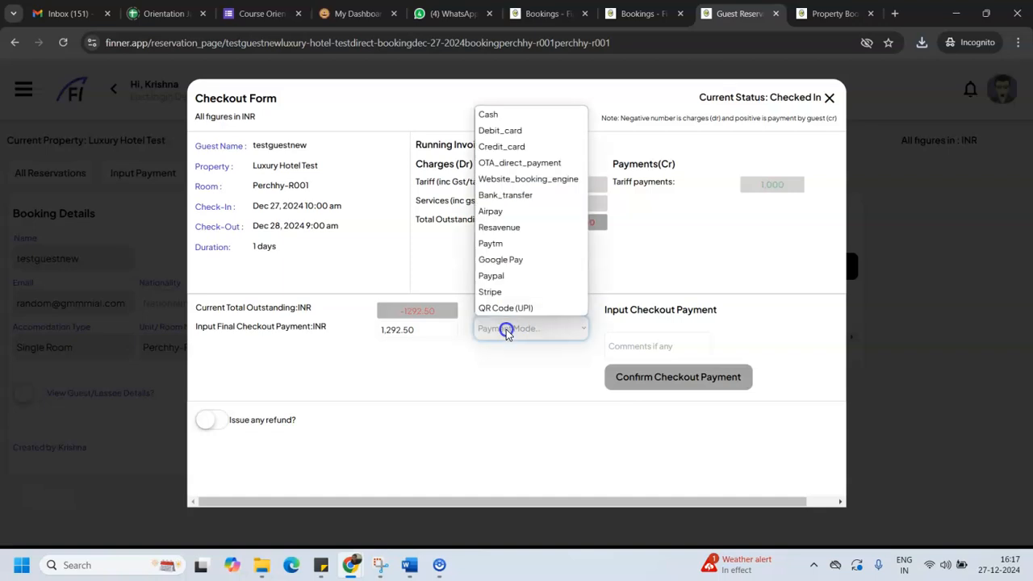
click(501, 148)
click(538, 370)
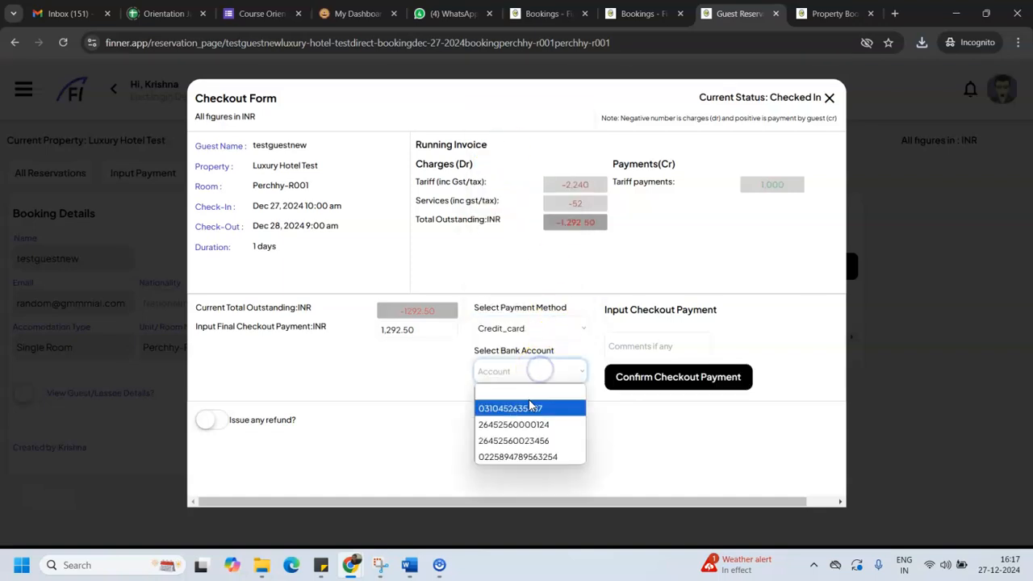
click(530, 407)
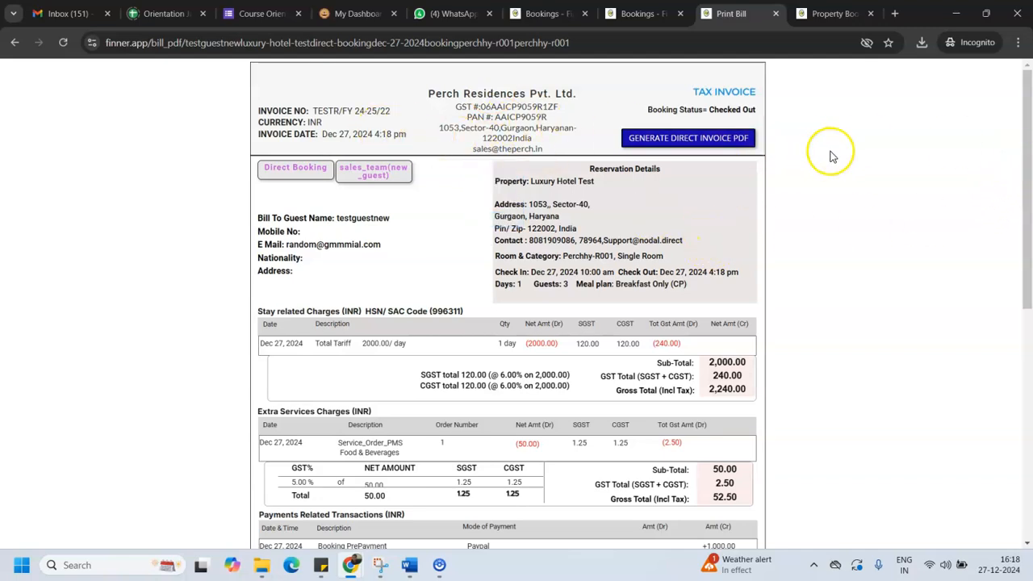
drag(1023, 158, 1025, 168)
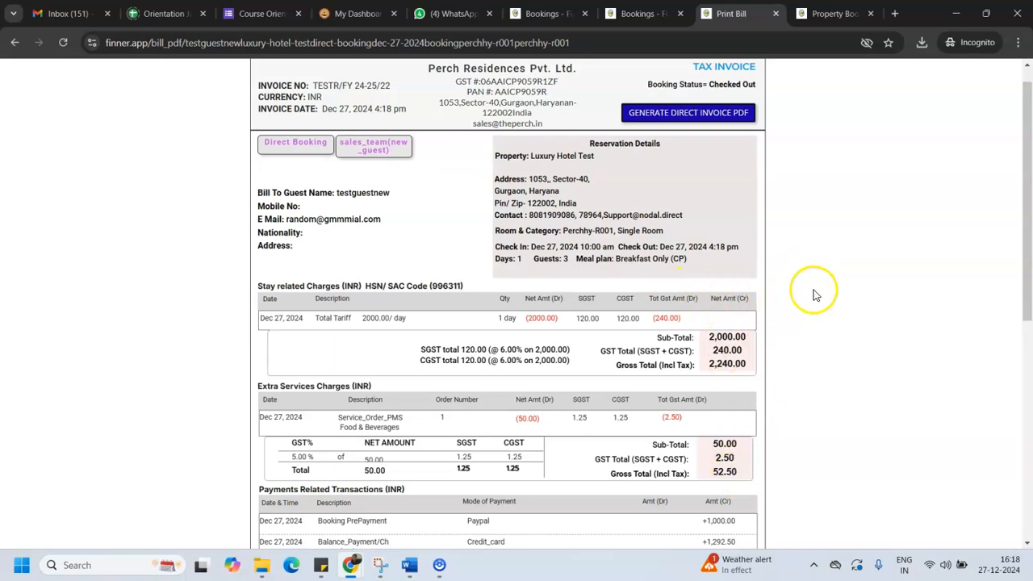
drag(1028, 205, 1027, 316)
scroll(724, 222, up, 1)
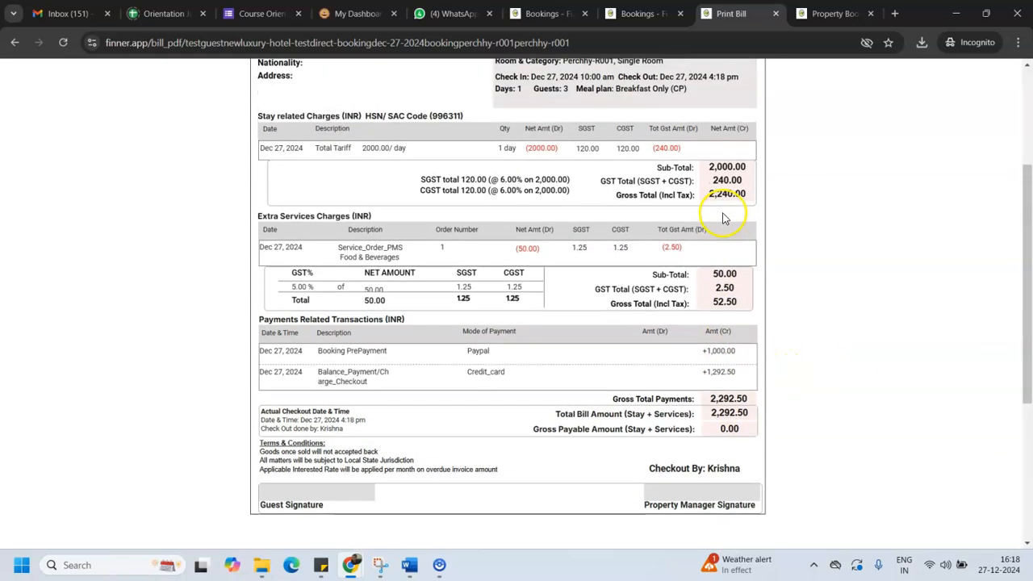
double_click(444, 247)
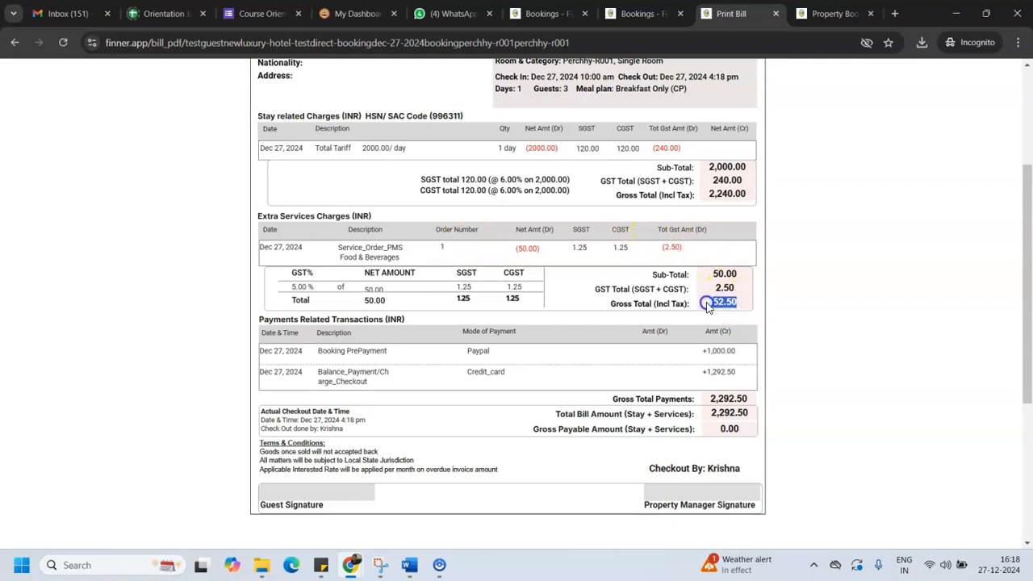
scroll(532, 305, down, 1)
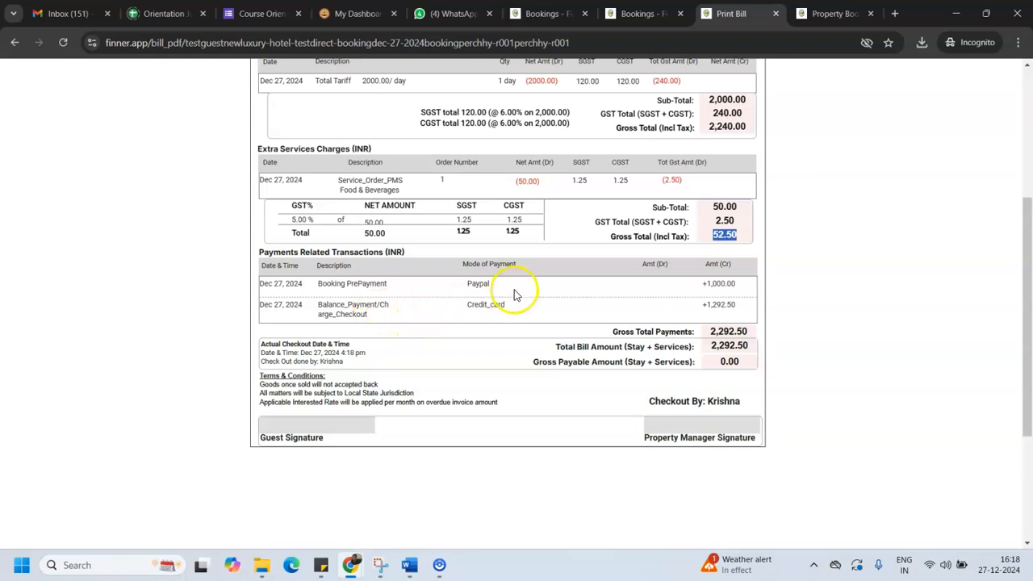
triple_click(466, 287)
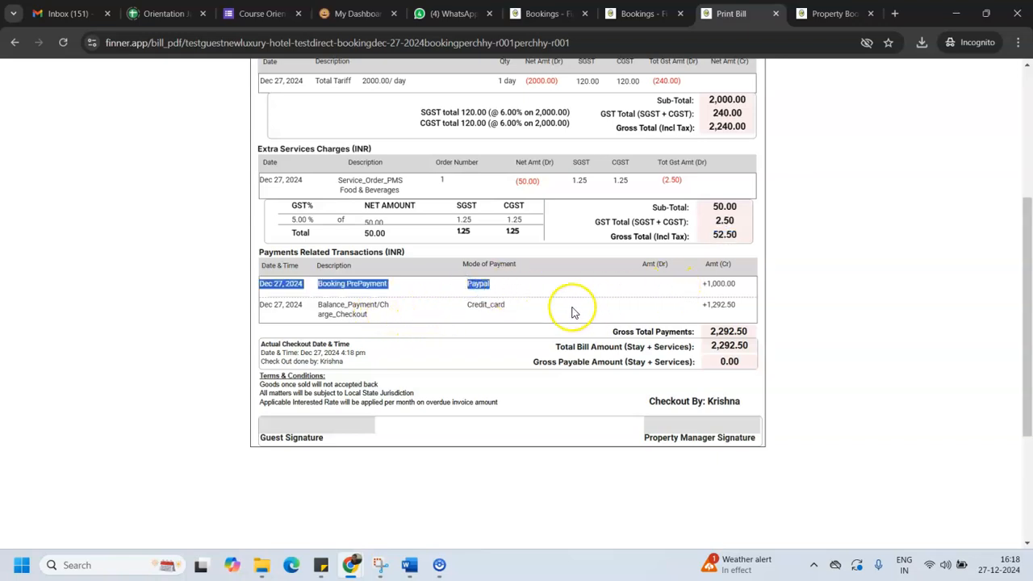
click(531, 304)
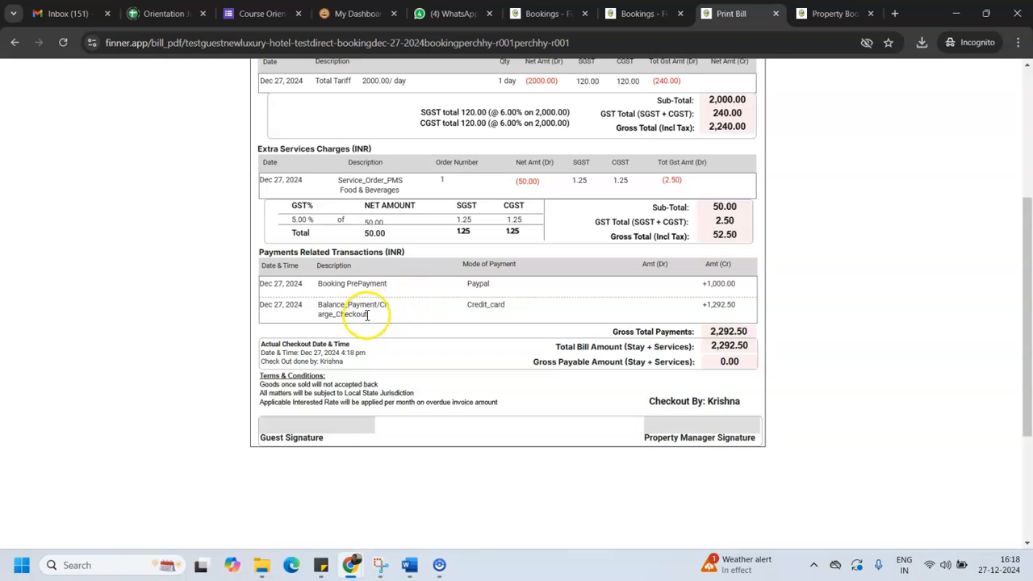
drag(468, 305, 470, 304)
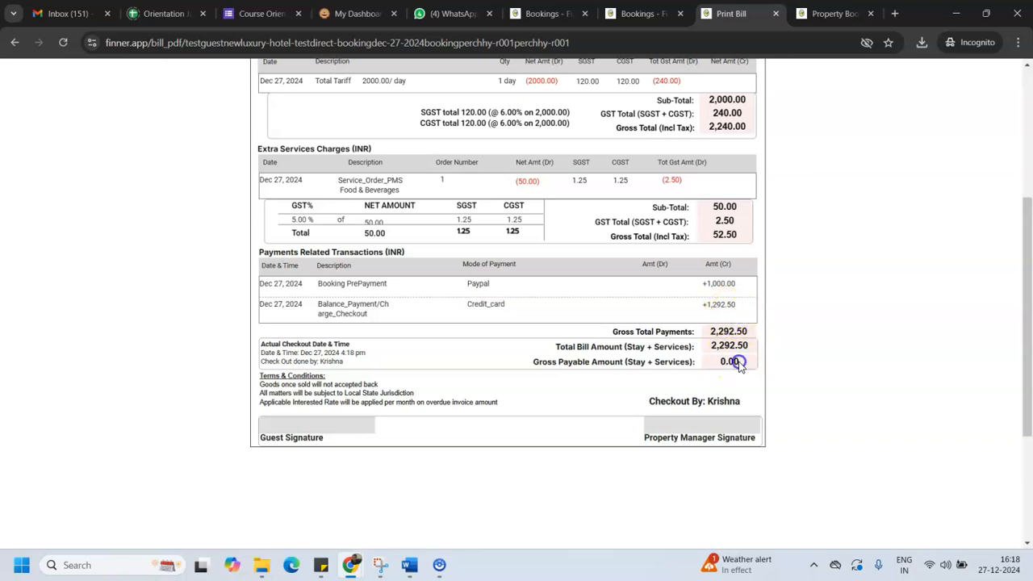
scroll(807, 364, up, 4)
Save the tax invoice PDF to Downloads, then switch to the other bookings browser tab.
click(709, 150)
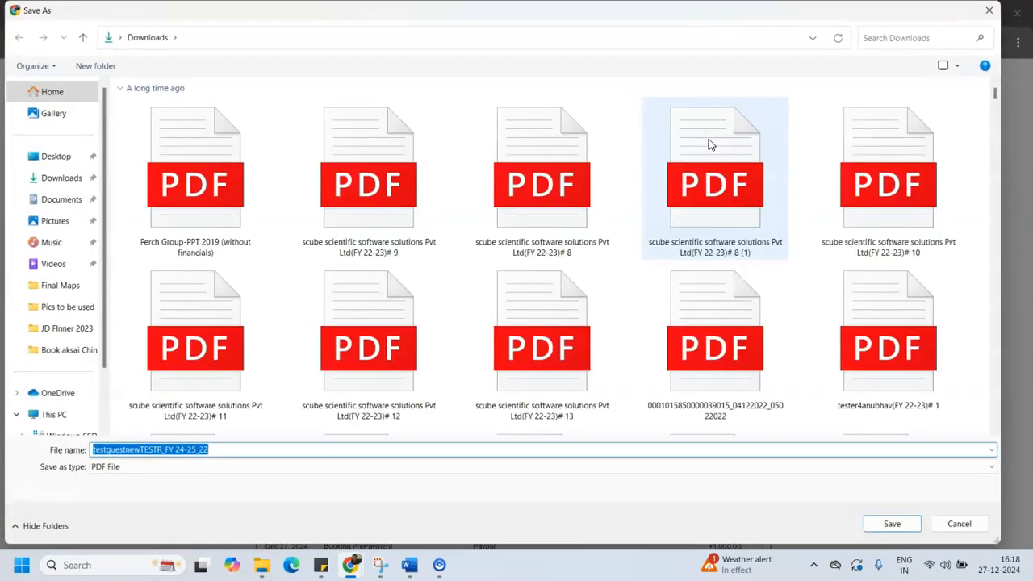
click(866, 522)
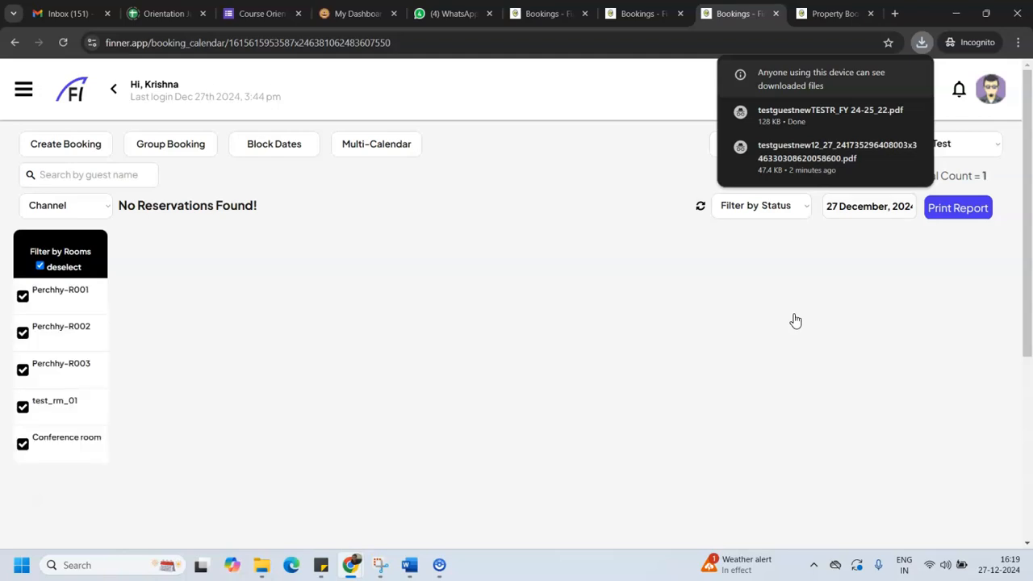
click(766, 364)
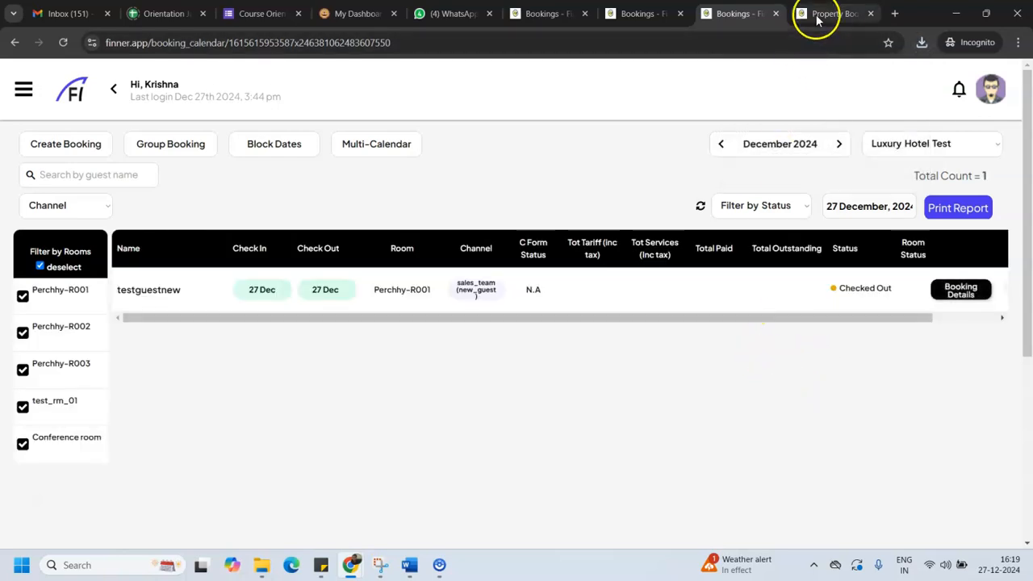
click(639, 14)
Start a new group reservation with the suggested existing test guest as primary booker.
click(834, 13)
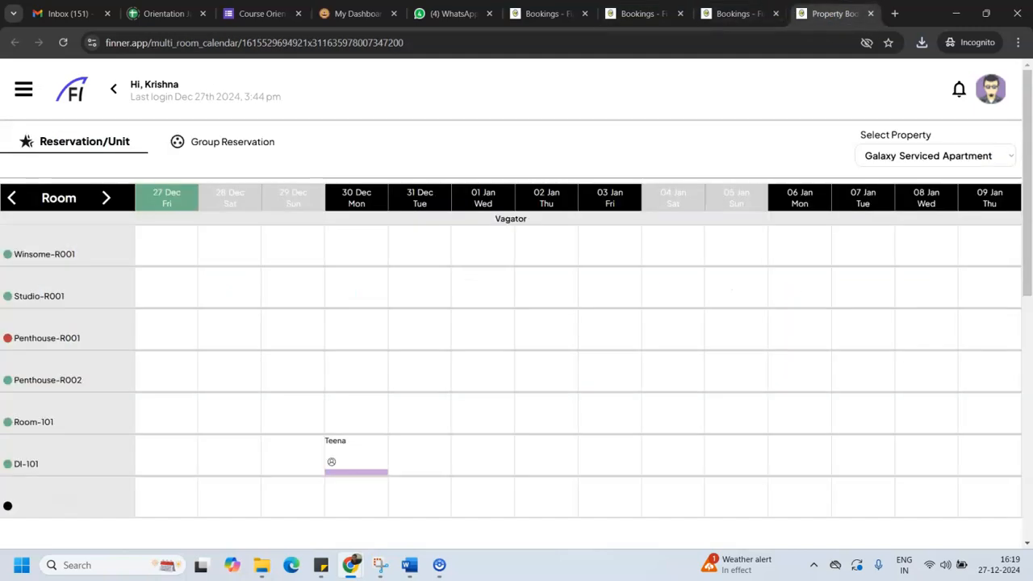
click(236, 142)
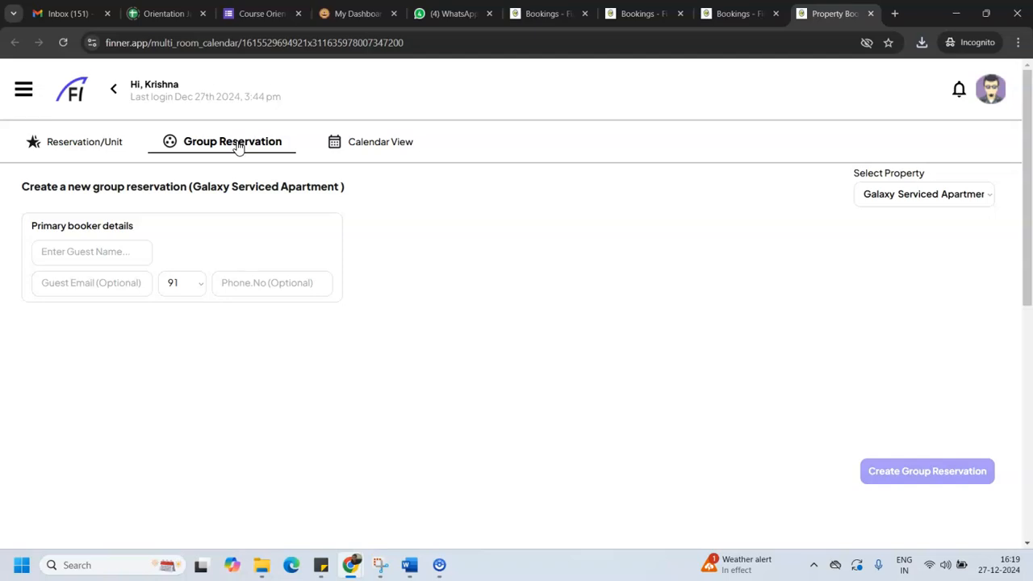
click(104, 251)
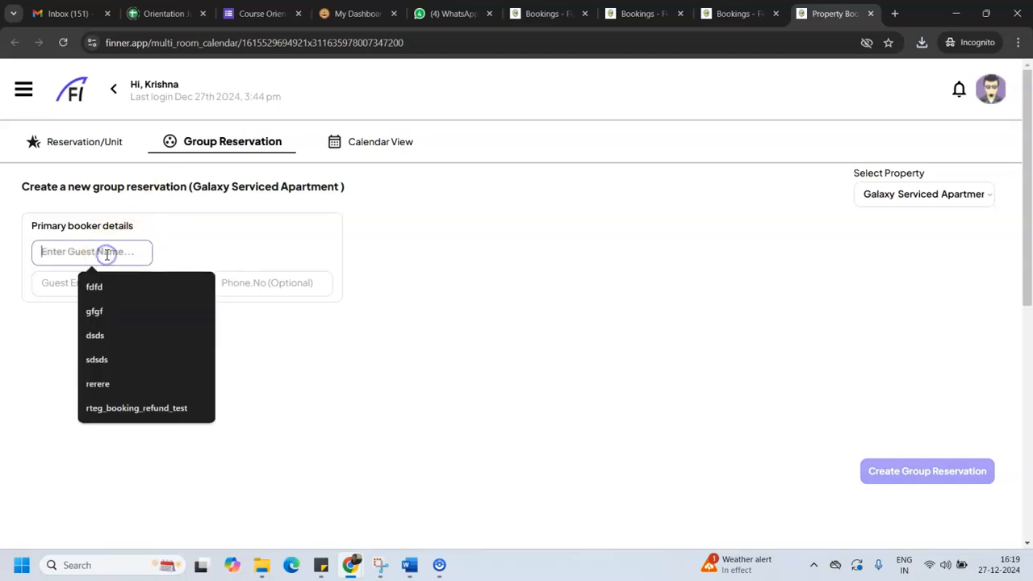
click(137, 249)
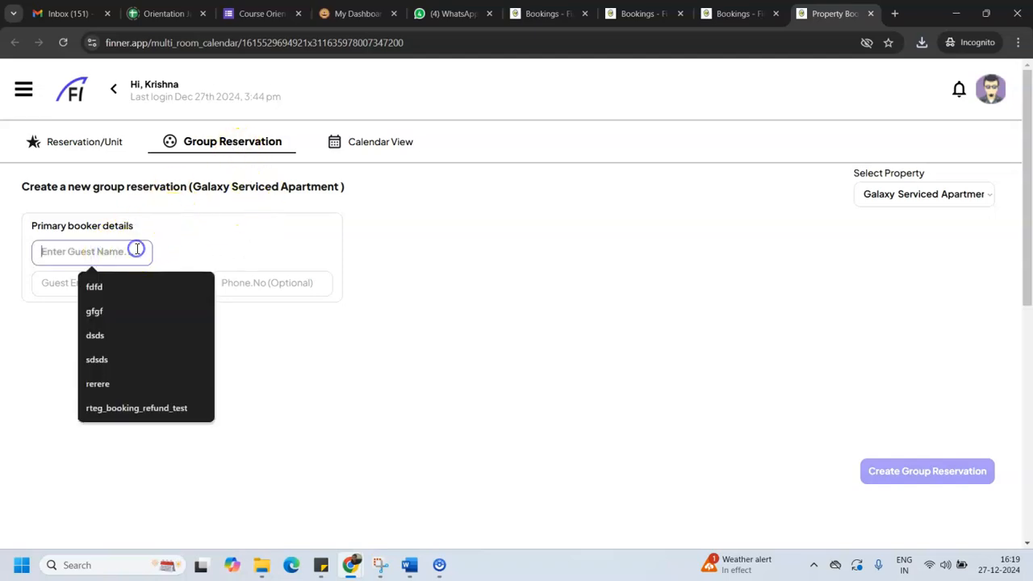
text(test)
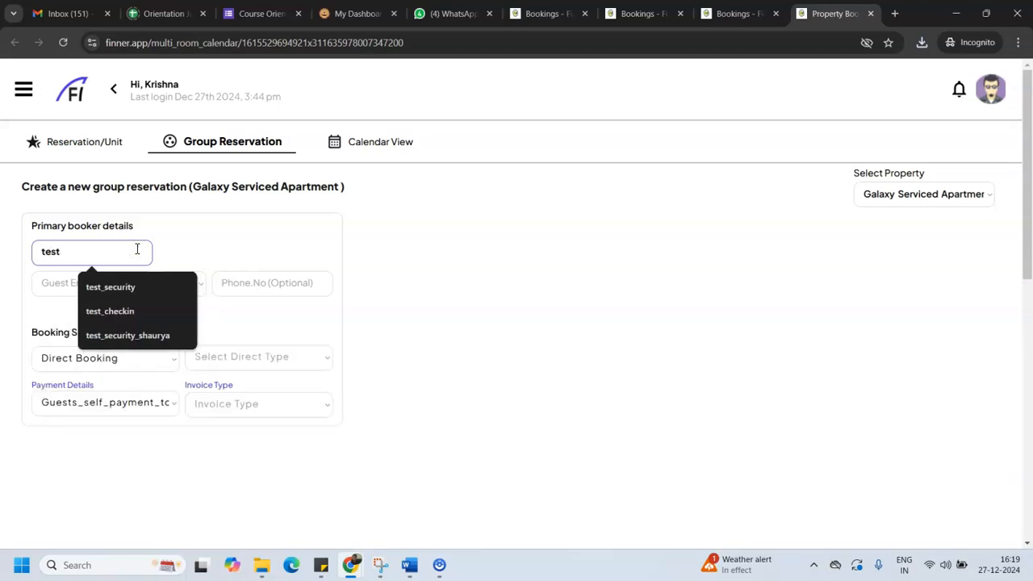
click(110, 286)
Enter the primary booker's e-mail and phone number.
click(109, 283)
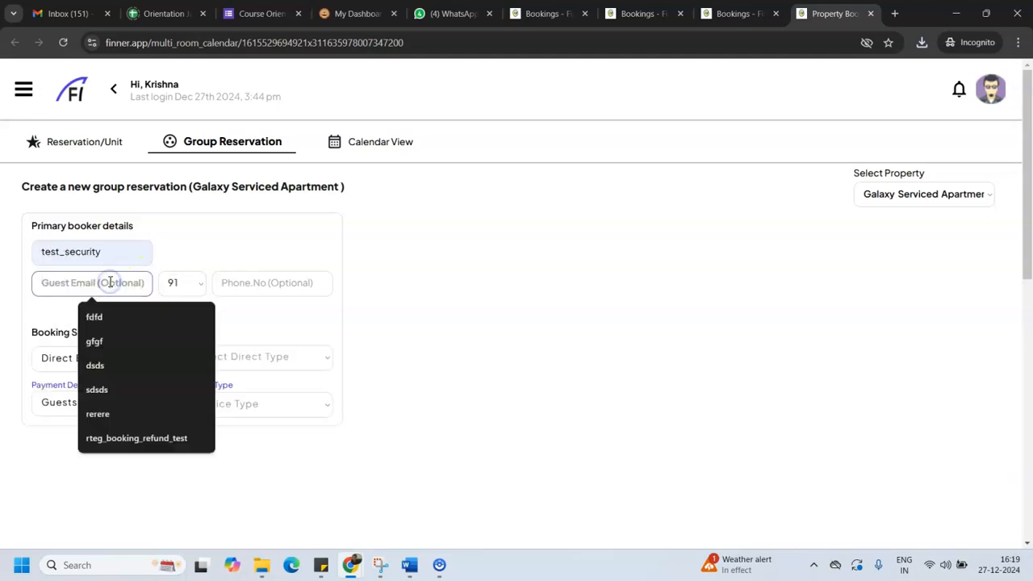
text(bbb@ggg.com)
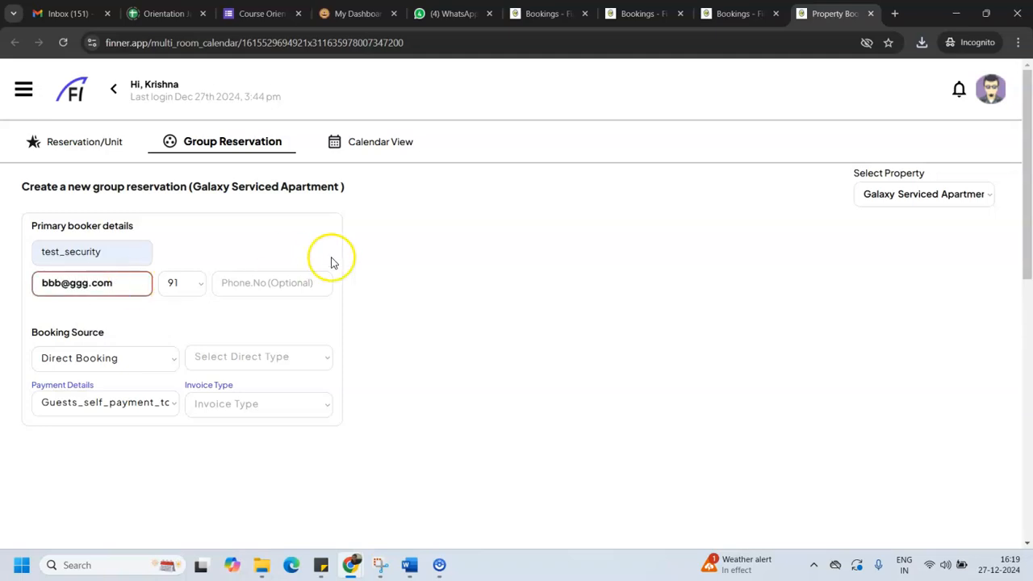
click(295, 283)
text(3333)
click(247, 356)
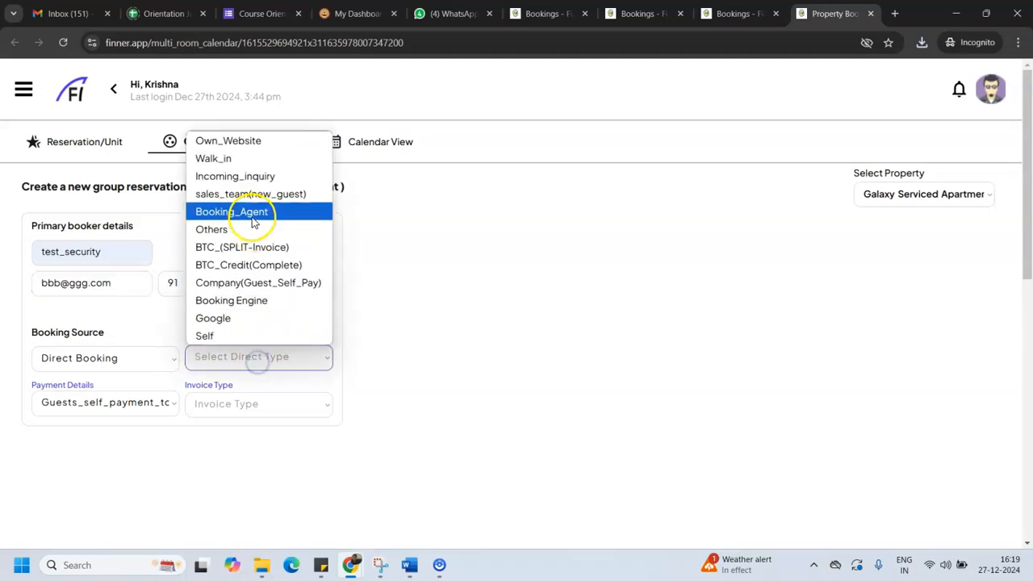
Set direct booking type to Incoming_inquiry and invoice type to Common_Group_Invoice.
click(250, 186)
scroll(254, 388, down, 1)
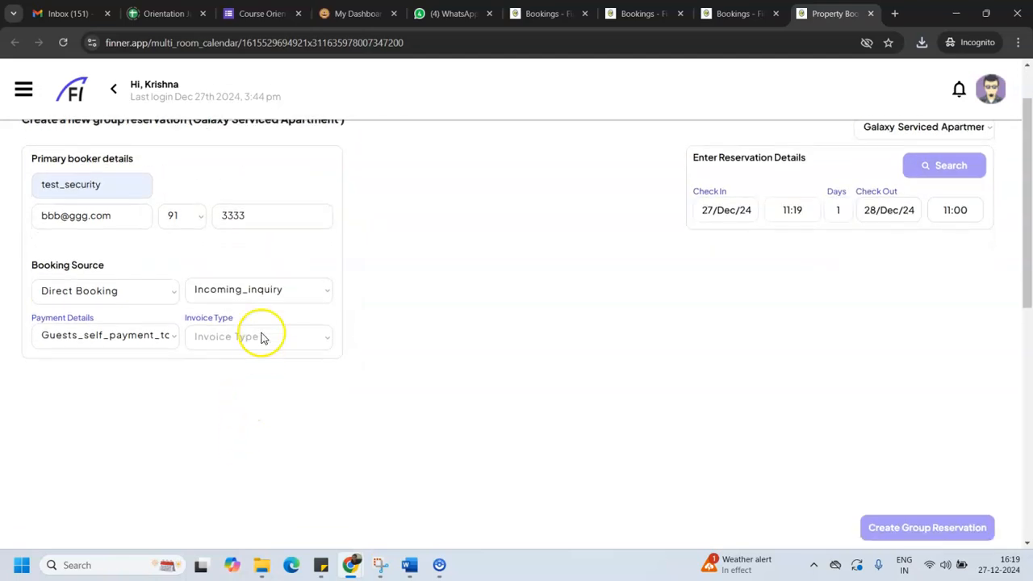
click(261, 335)
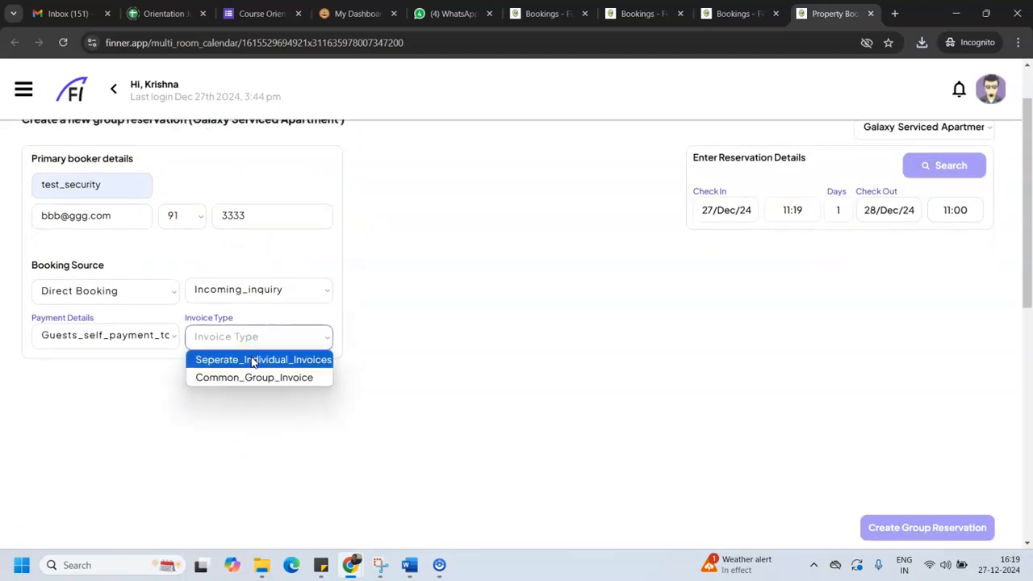
click(162, 396)
click(254, 340)
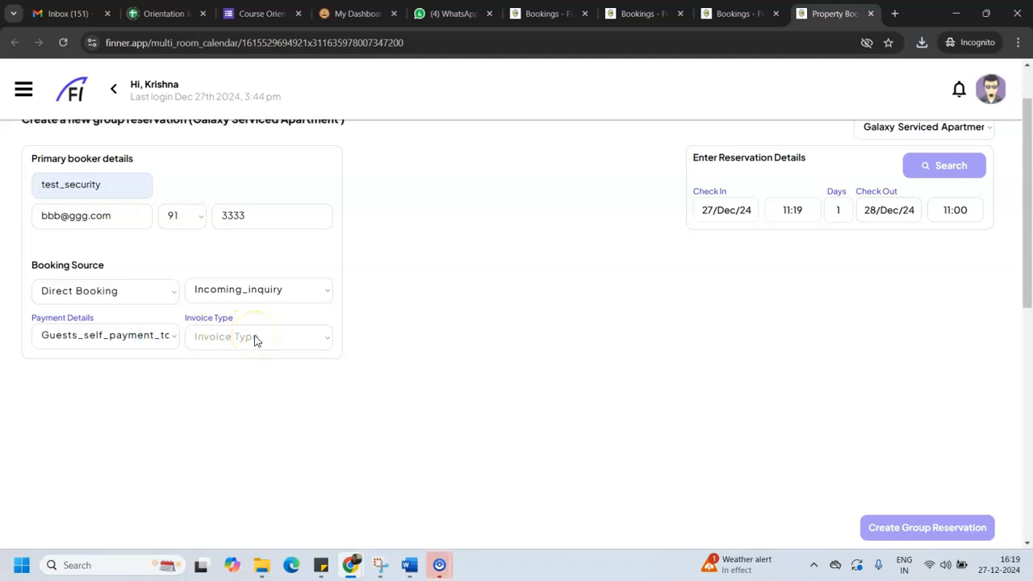
click(254, 339)
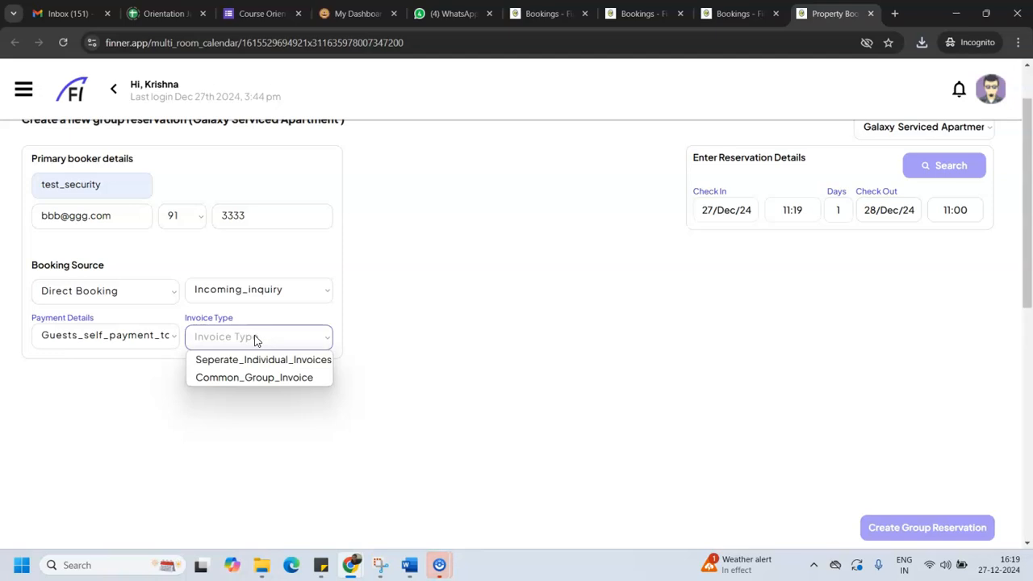
click(260, 327)
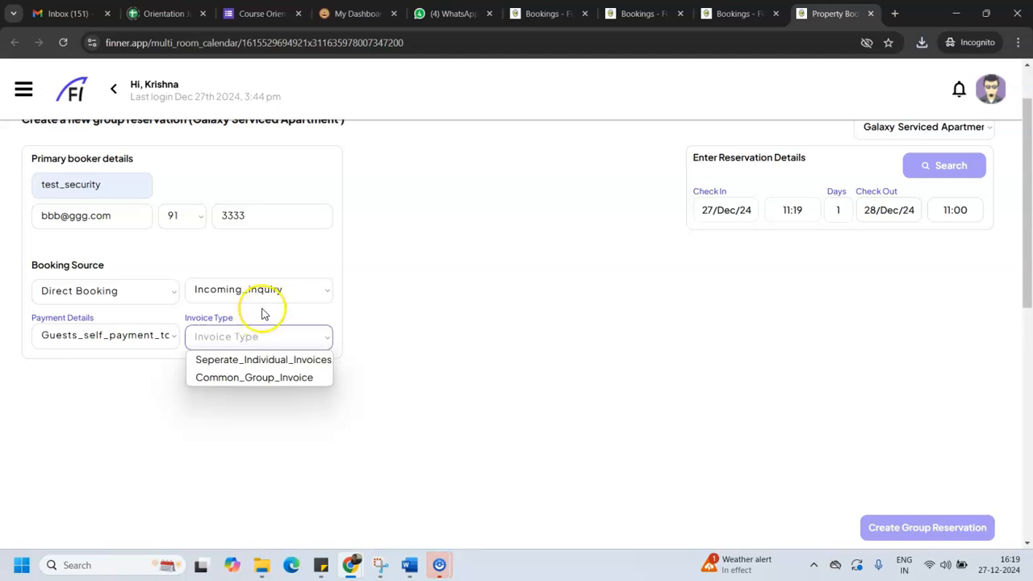
click(259, 378)
click(263, 377)
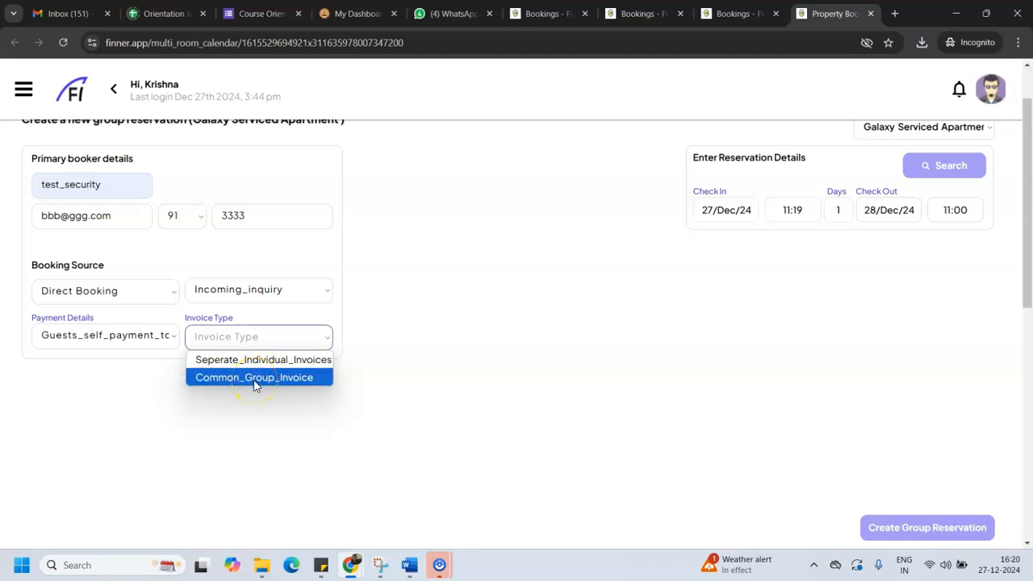
click(254, 385)
Set tariff type to per_room_same_daily_tariff and search available rooms for the dates.
click(410, 341)
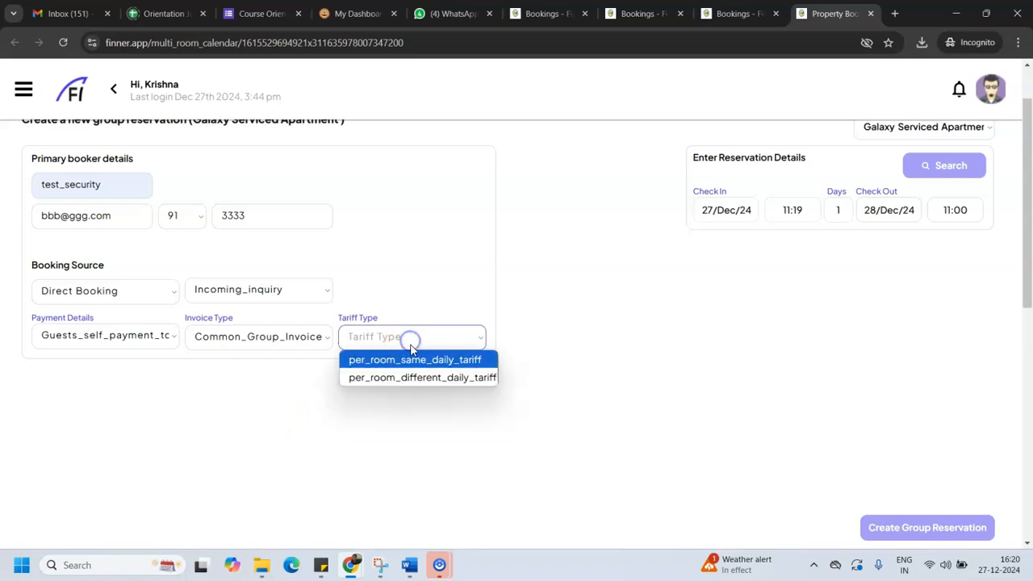
click(409, 369)
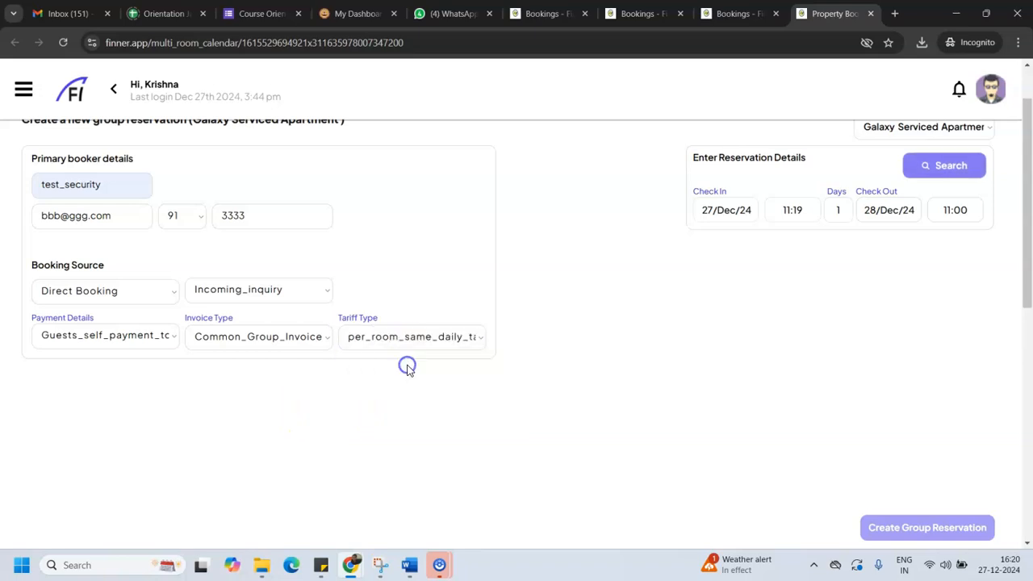
scroll(579, 366, up, 1)
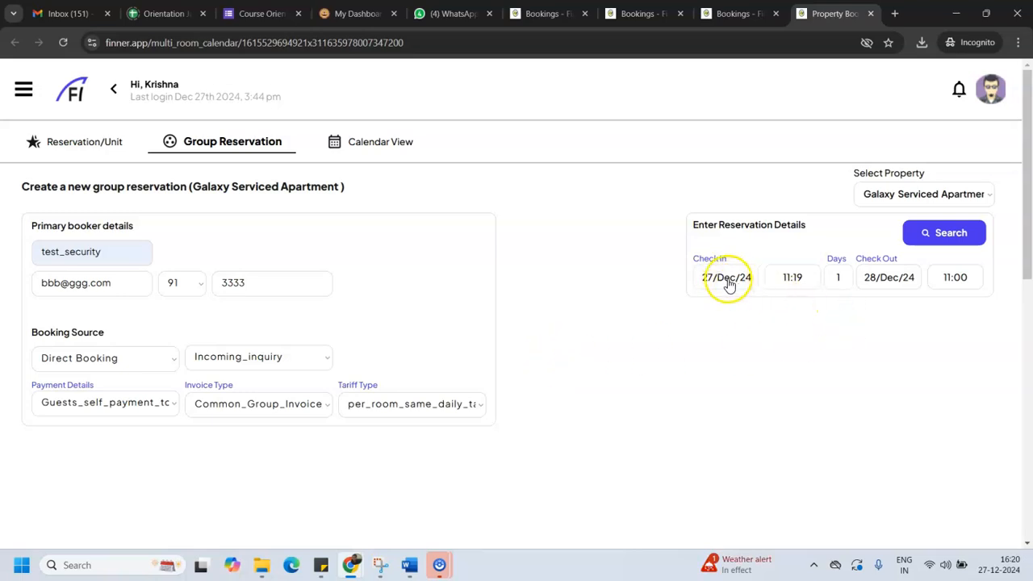
click(952, 236)
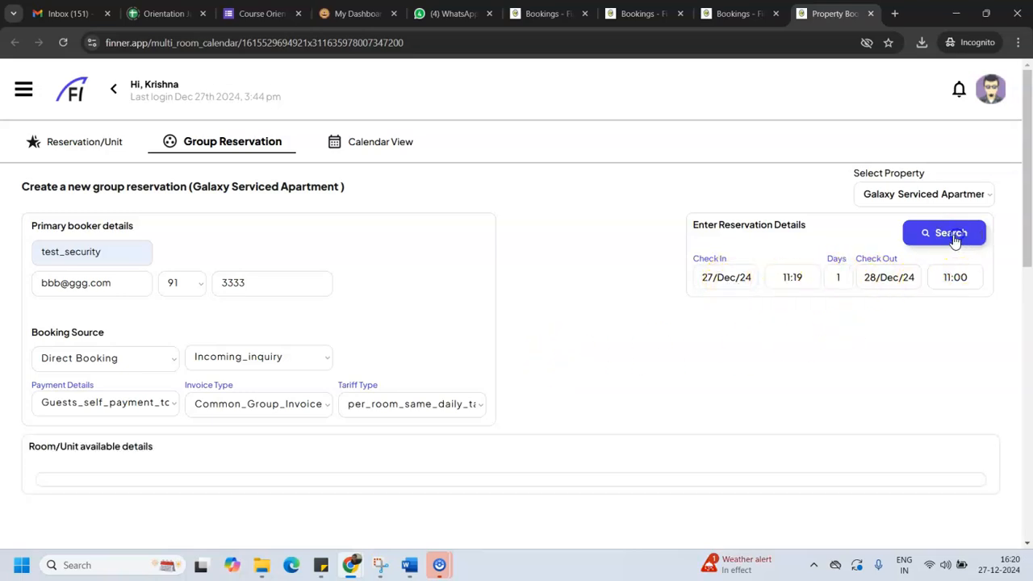
scroll(538, 355, down, 3)
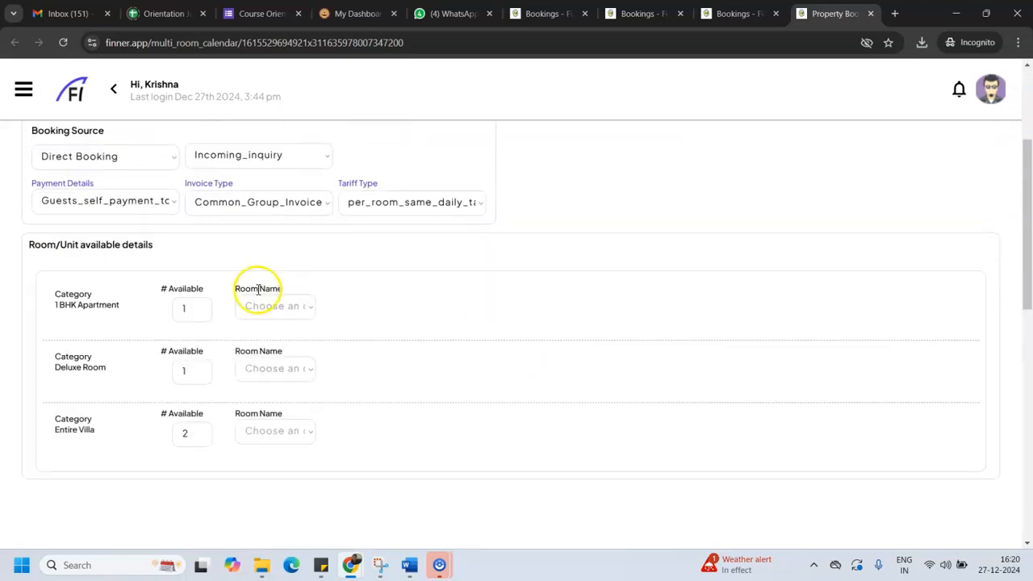
scroll(231, 427, down, 3)
scroll(230, 430, up, 6)
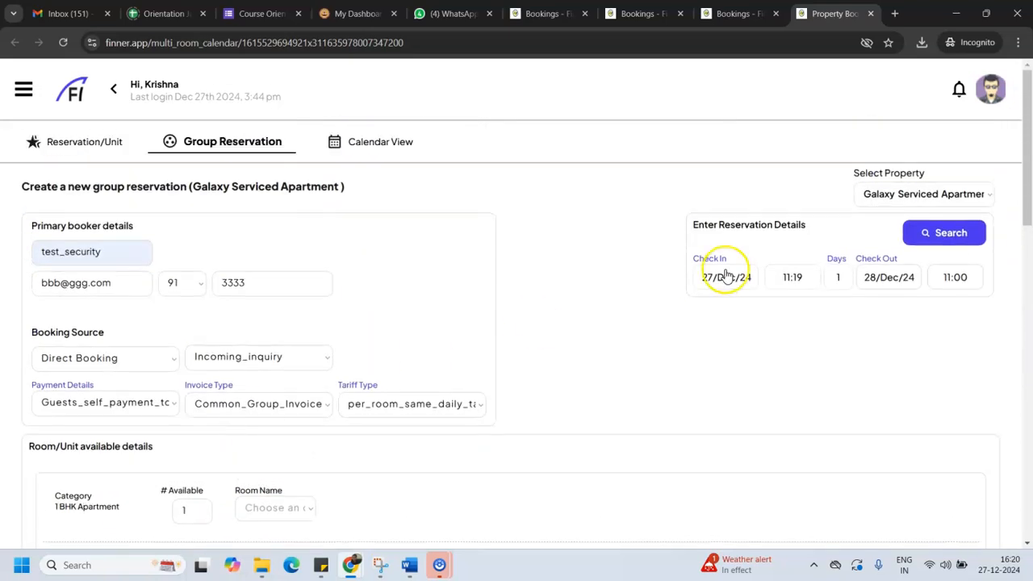
click(969, 195)
Keep Galaxy Serviced Apartment and pick Room-101, DI-101 and Penthouse-R001 for their categories.
click(816, 197)
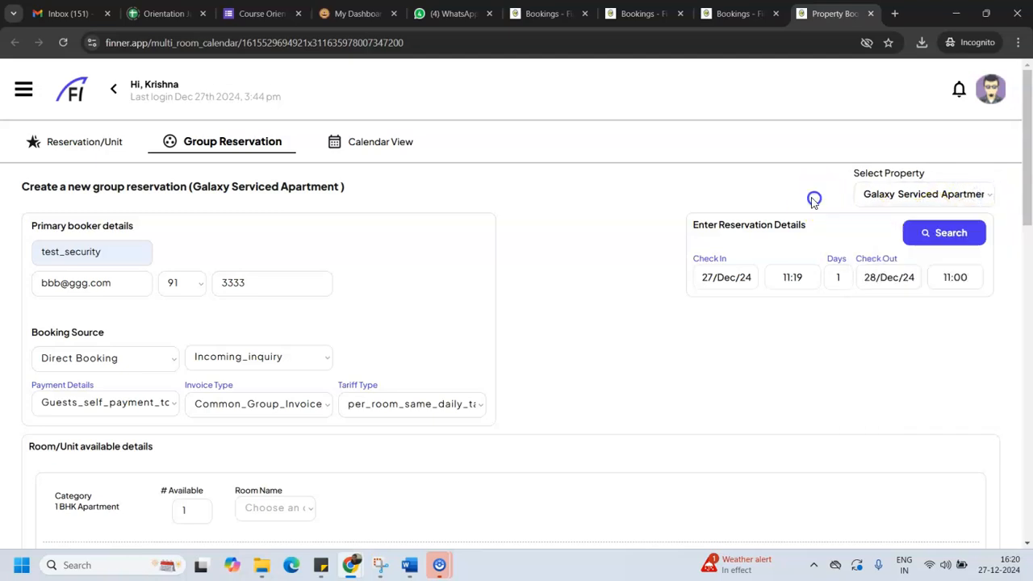
scroll(695, 224, down, 5)
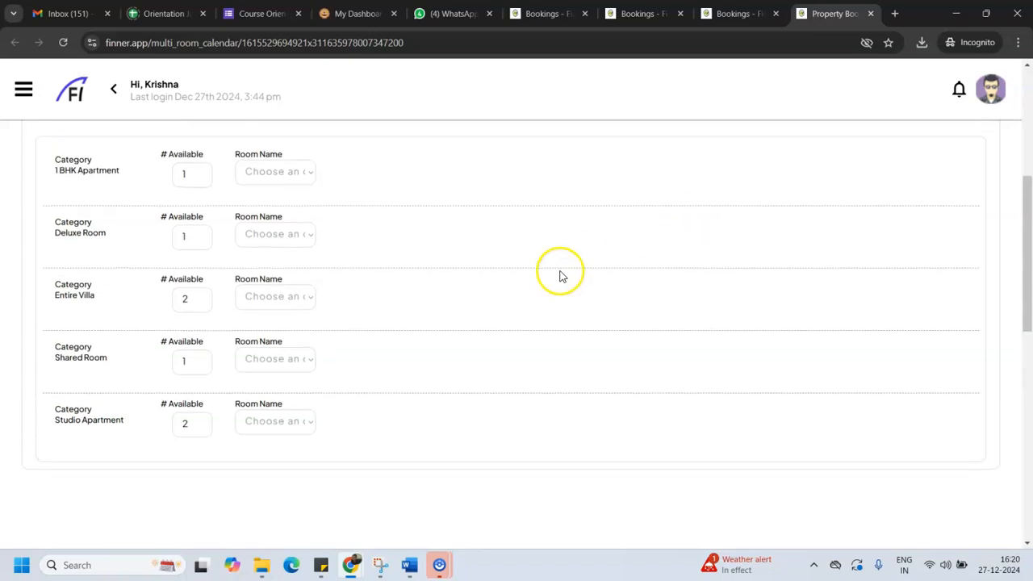
click(295, 181)
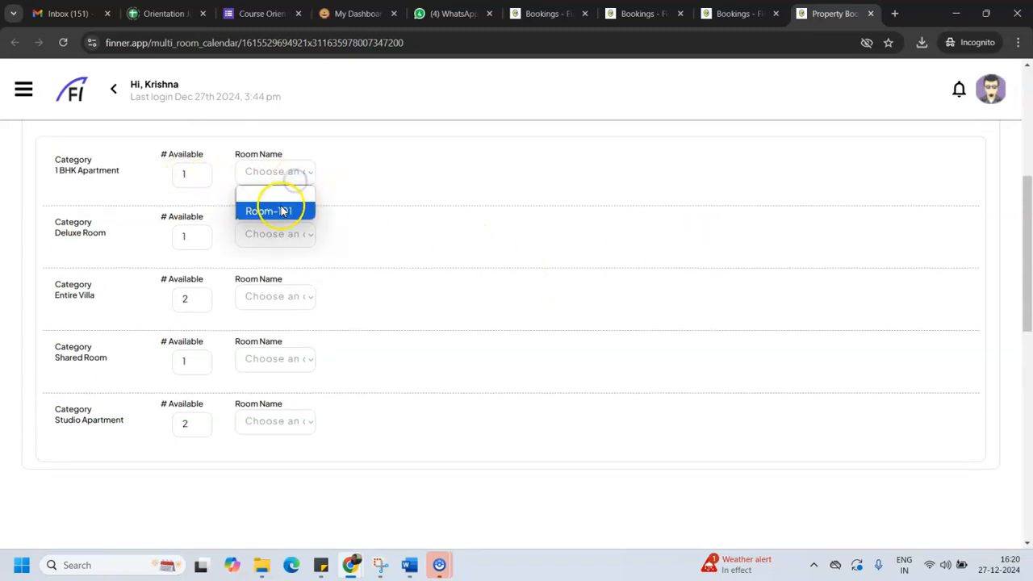
click(296, 208)
click(299, 242)
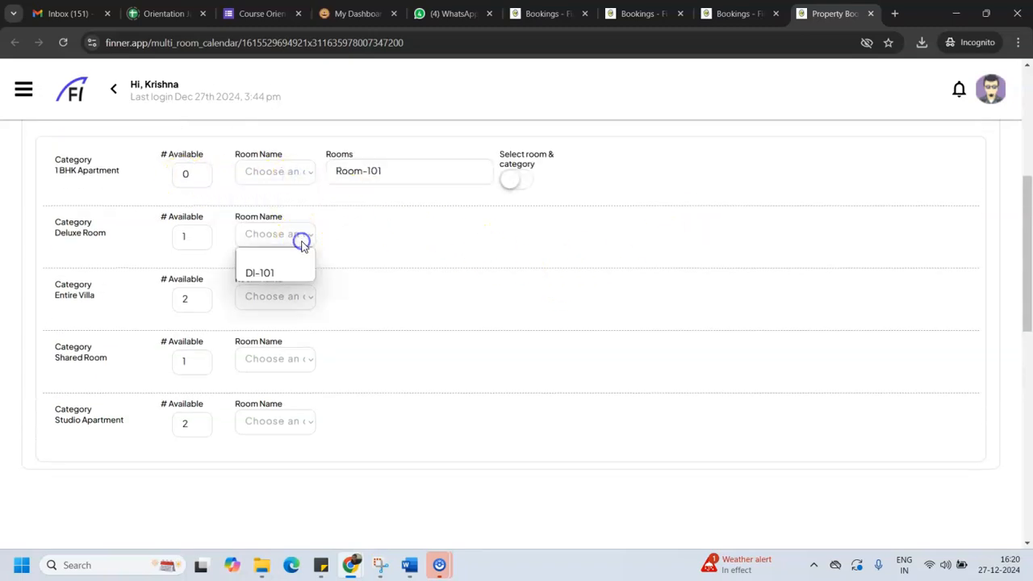
click(296, 272)
click(288, 297)
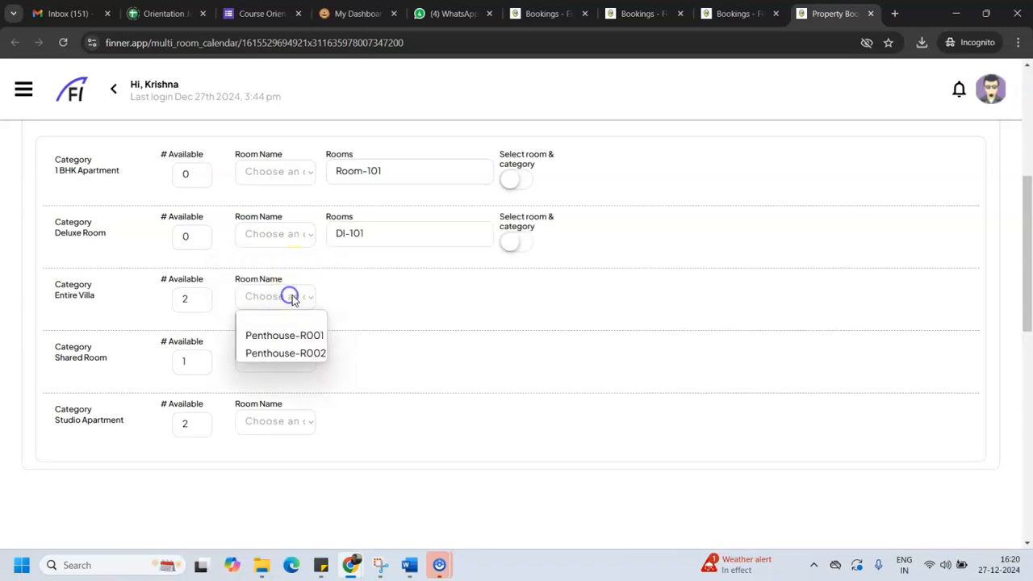
click(274, 334)
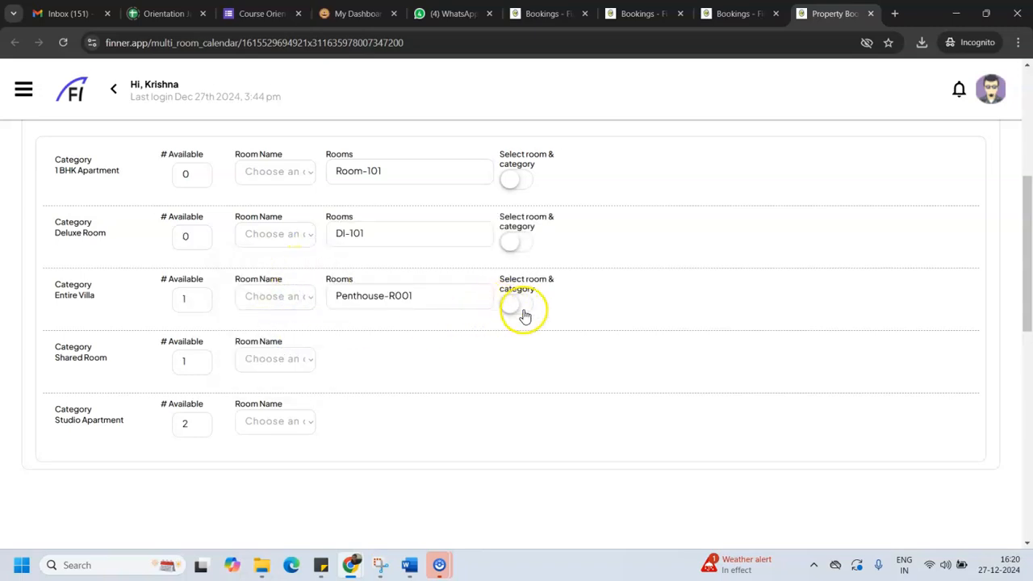
Toggle the 1BHK Apartment selection off and re-pick Room-101 for that category.
click(519, 183)
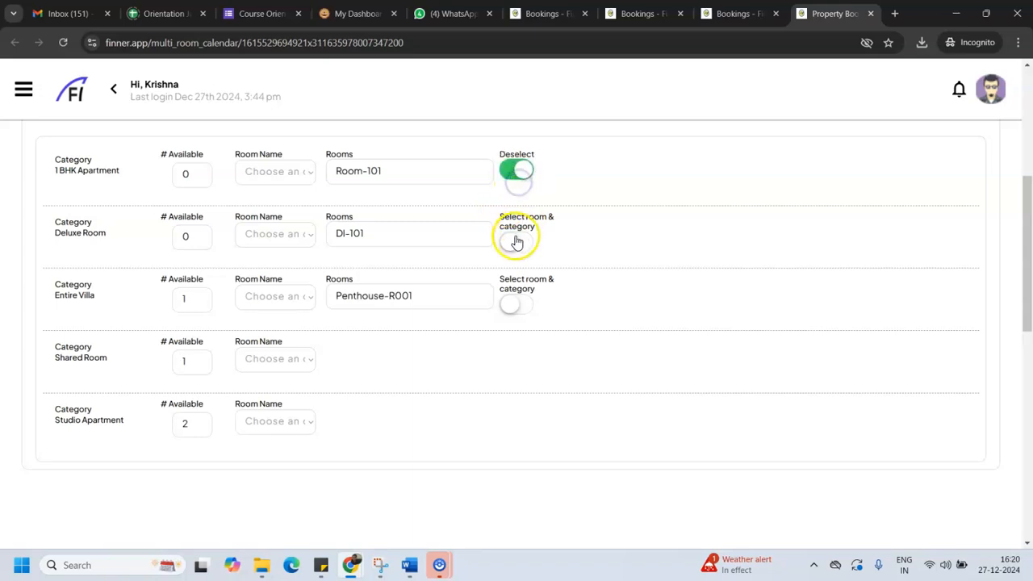
click(519, 176)
click(307, 175)
click(286, 208)
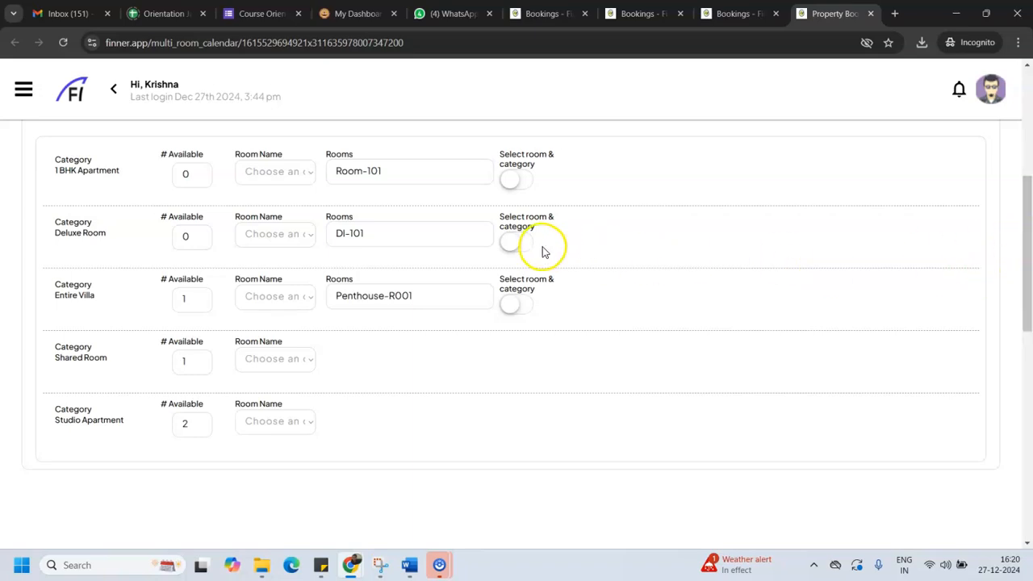
click(311, 173)
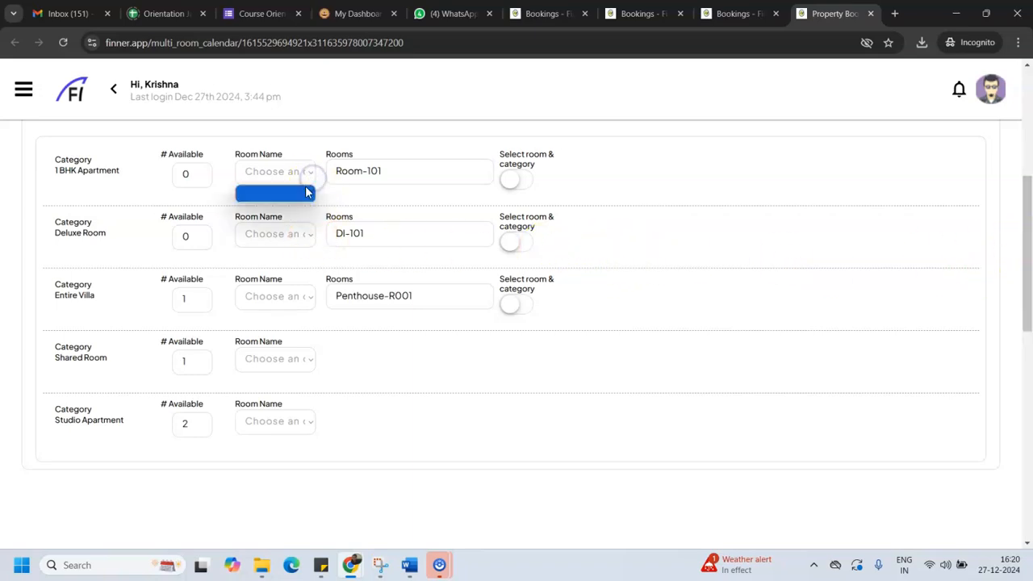
click(311, 200)
scroll(294, 282, up, 3)
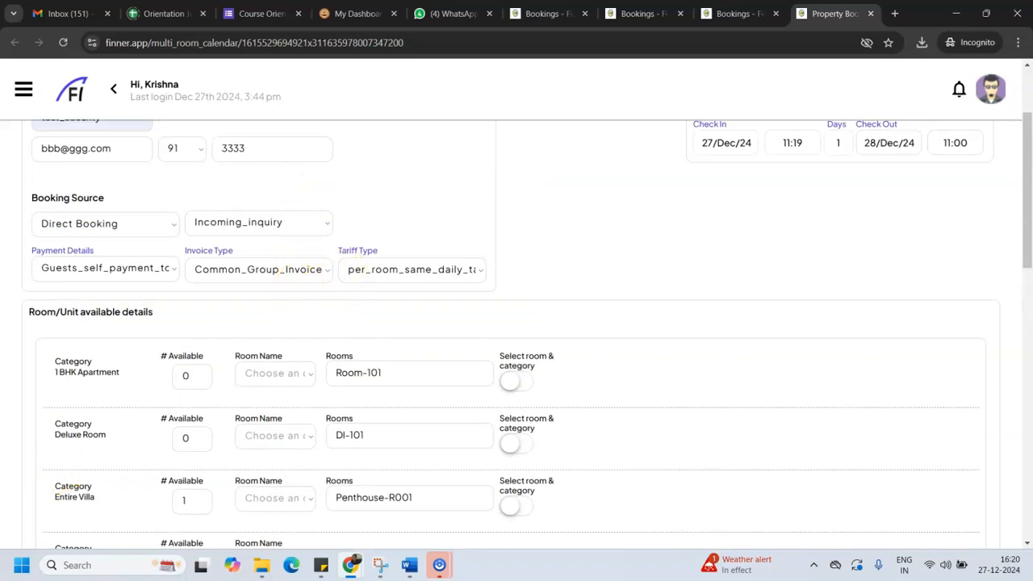
scroll(847, 203, up, 2)
Switch to Luxury Hotel Test and show its rooms in the multi-room calendar.
click(955, 200)
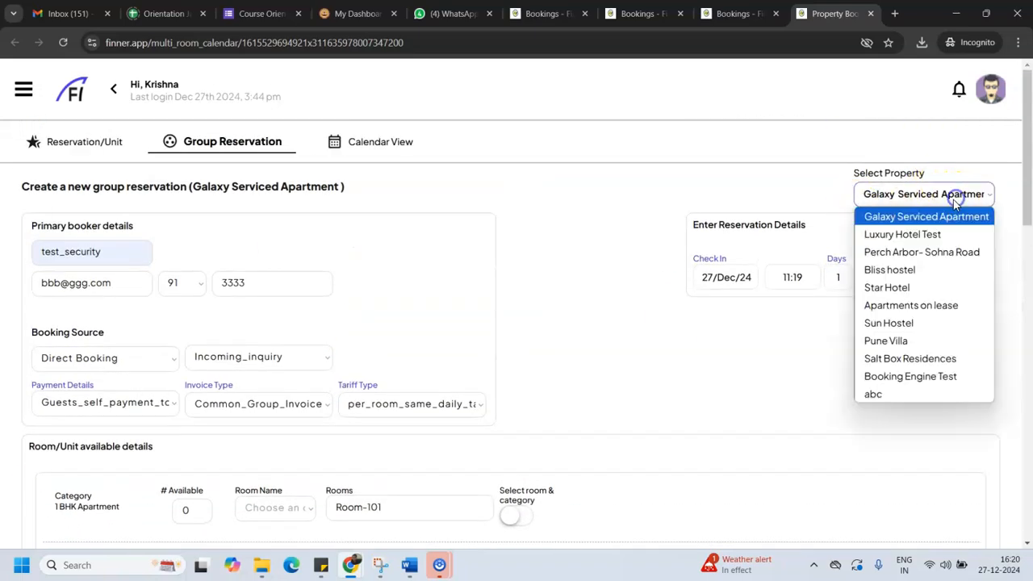
click(937, 234)
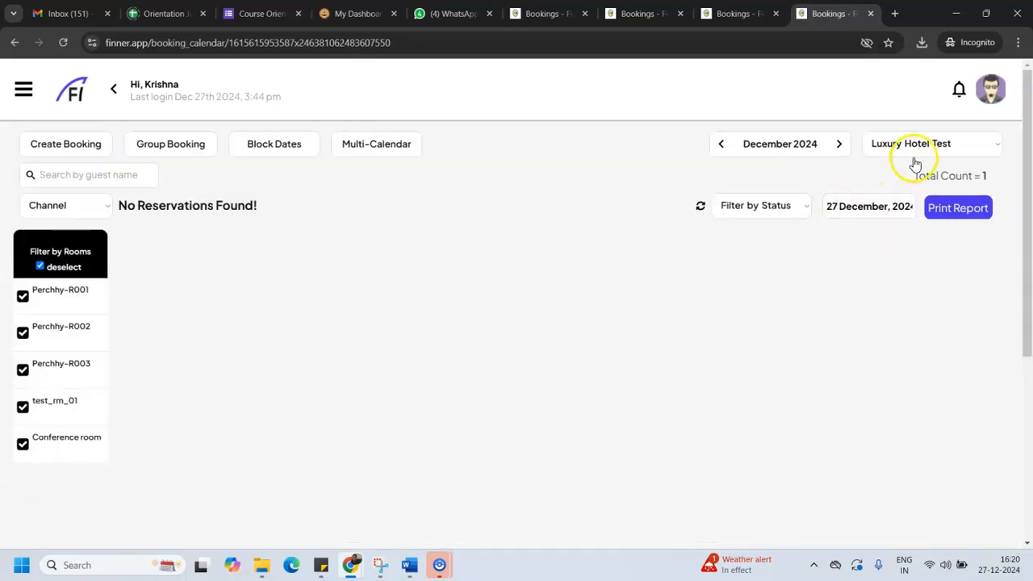
click(376, 144)
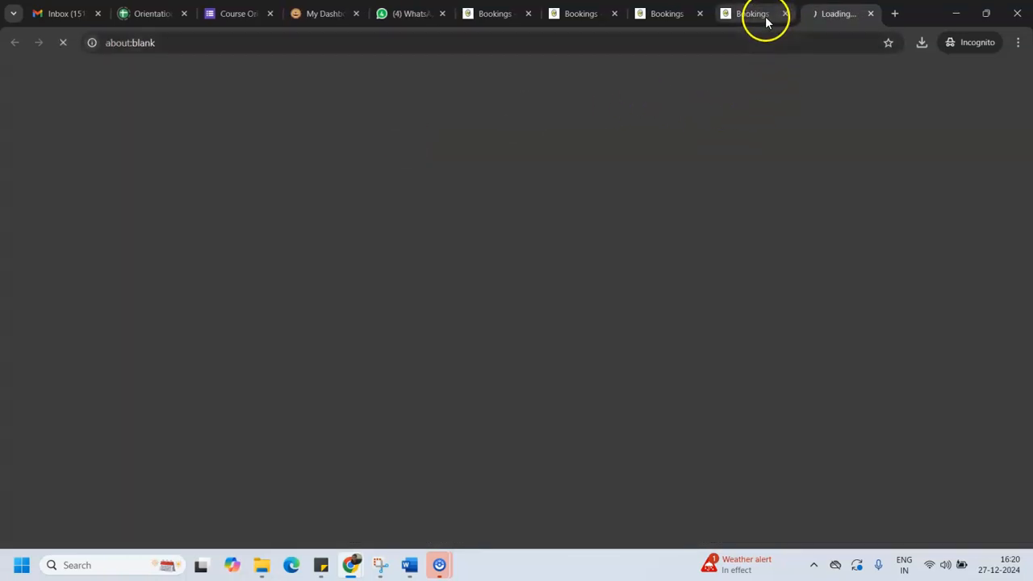
click(765, 22)
click(785, 13)
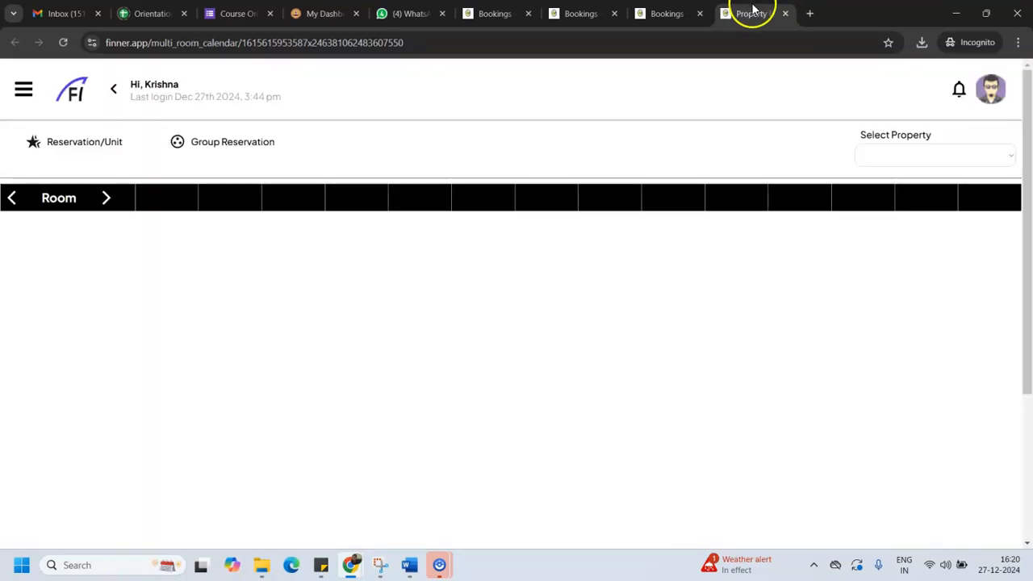
click(907, 156)
click(901, 194)
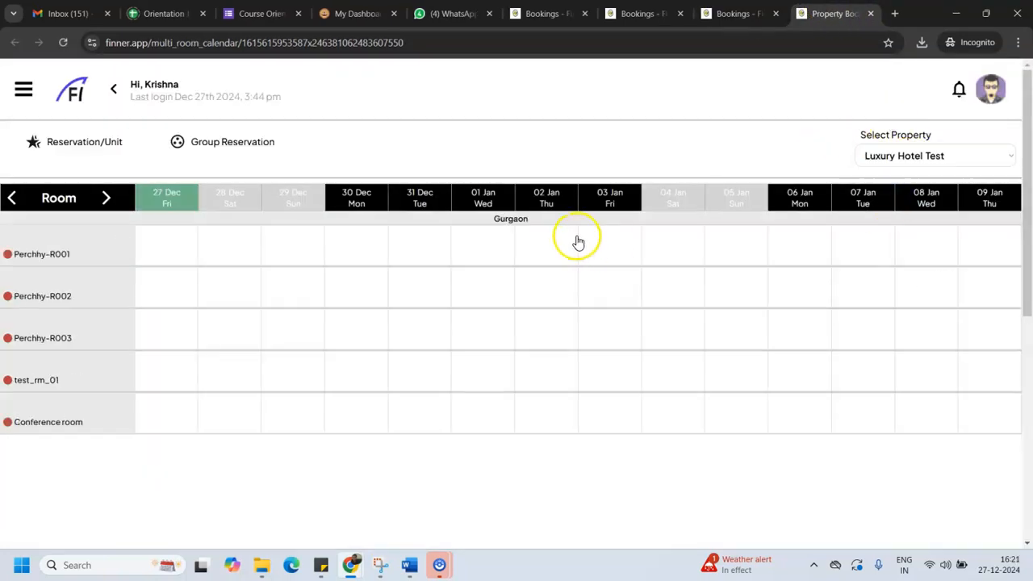
Start a group reservation with group_test as booker and enter the booker's e-mail.
click(230, 143)
click(113, 250)
text(group_test)
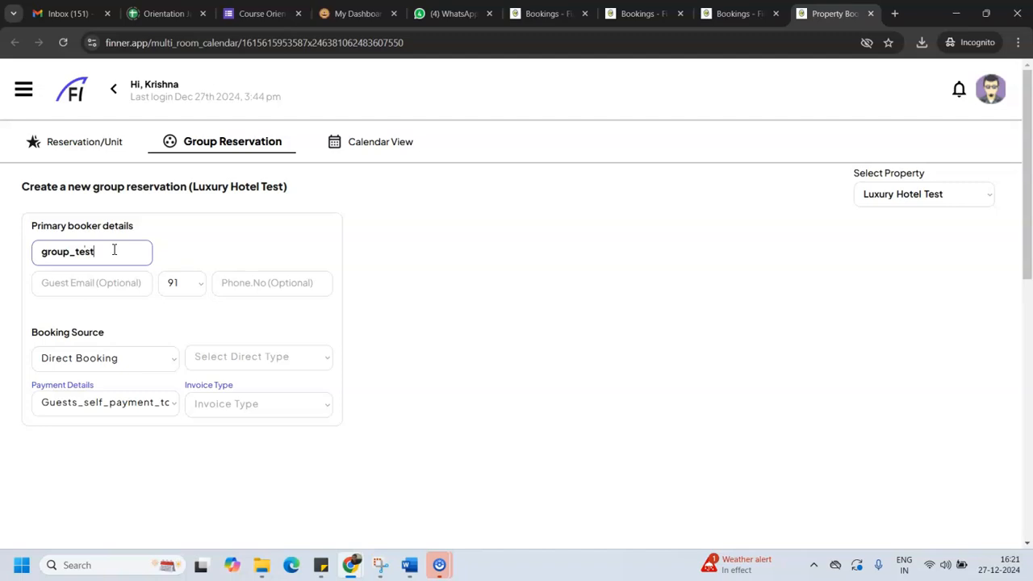
click(96, 288)
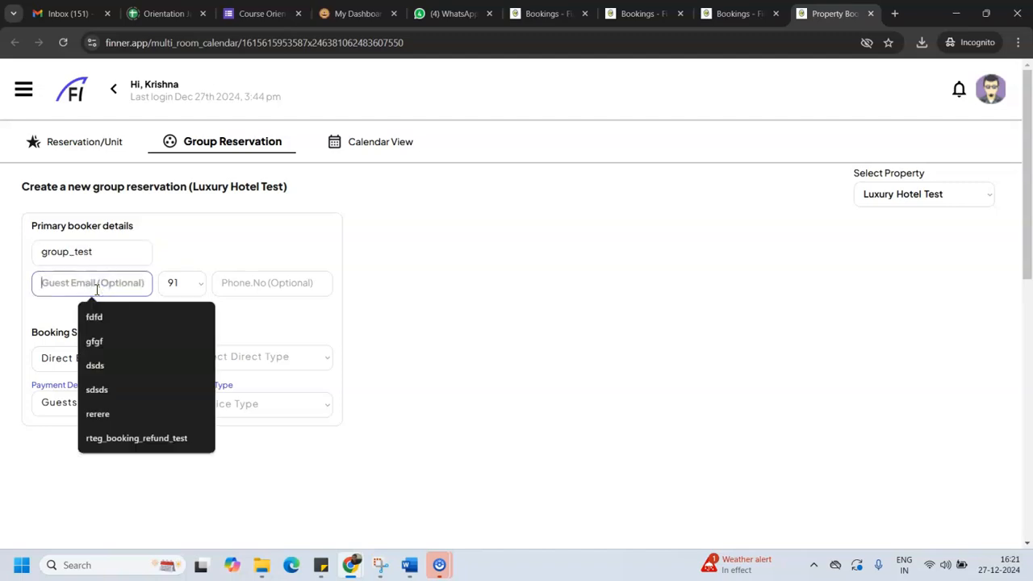
text(hhh@gmail.com)
key(Tab)
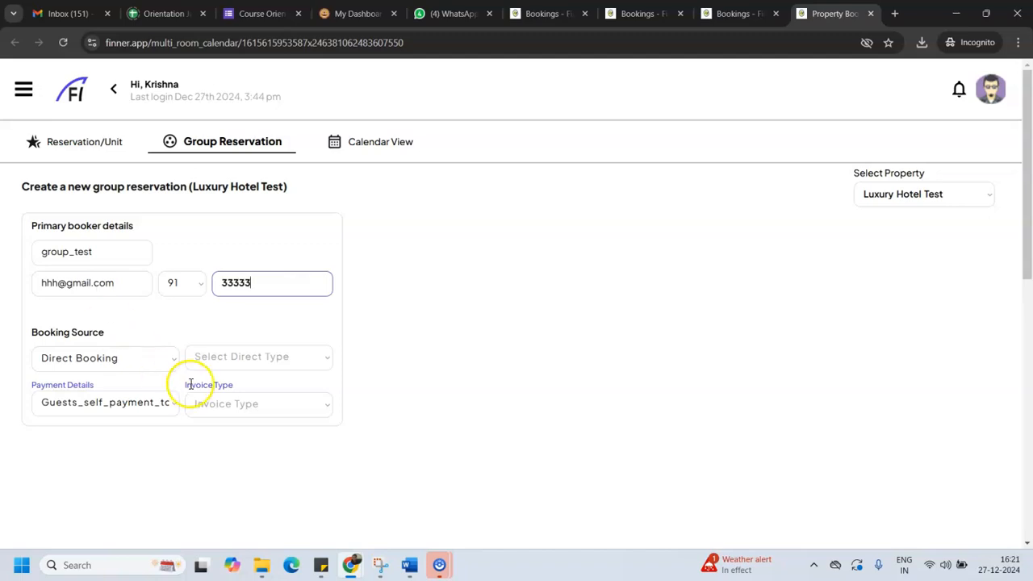
Choose Incoming_inquiry, Common_Group_Invoice and per_room_same_daily_tariff for the group booking.
click(216, 371)
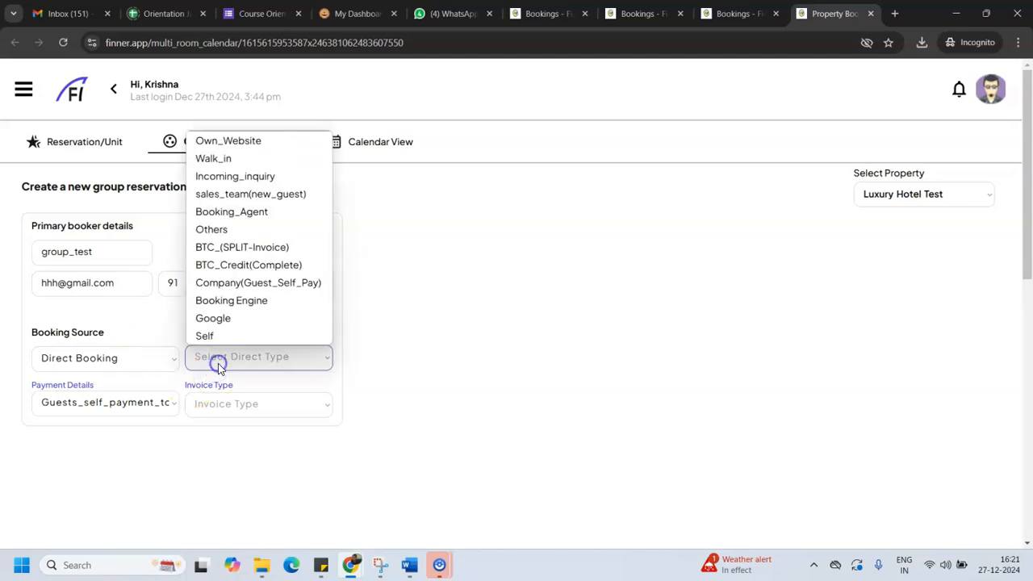
click(228, 178)
click(305, 404)
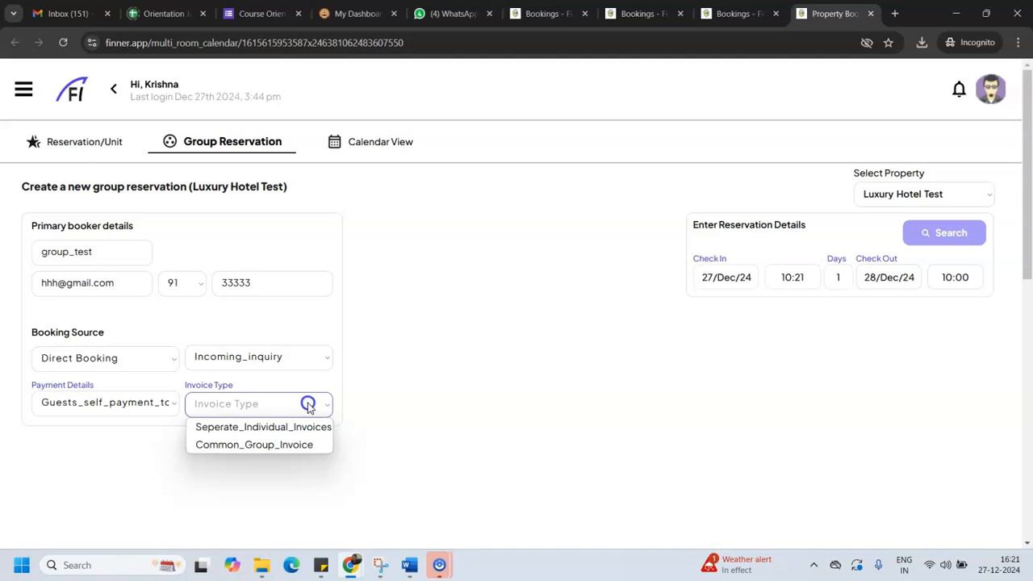
click(289, 443)
scroll(501, 439, down, 2)
click(419, 271)
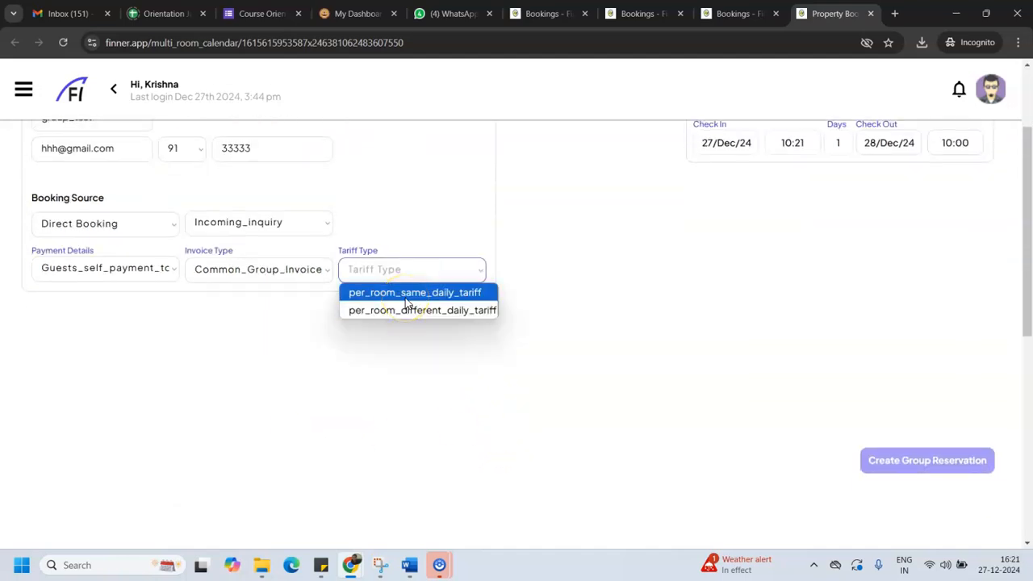
click(407, 295)
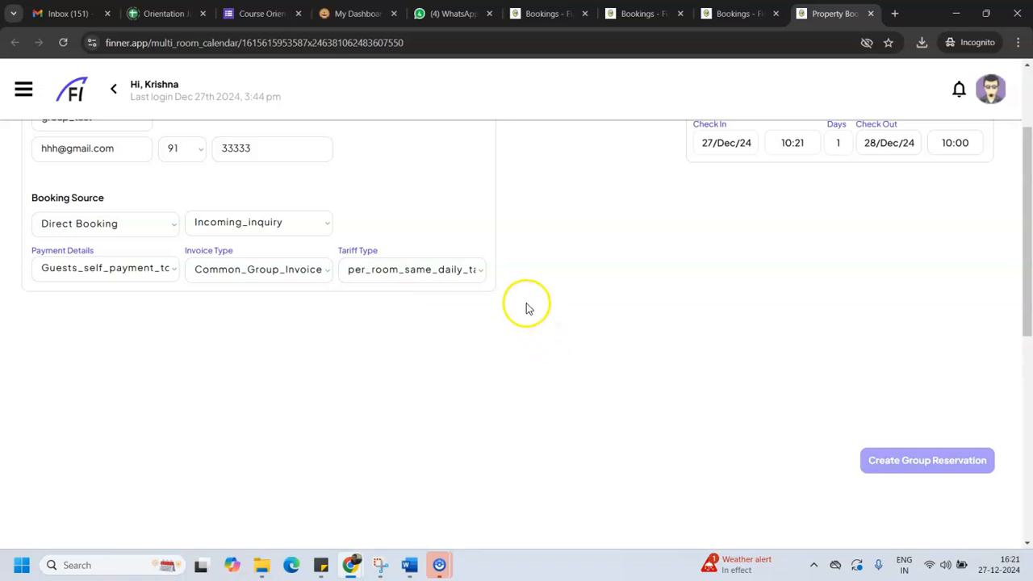
scroll(614, 273, up, 1)
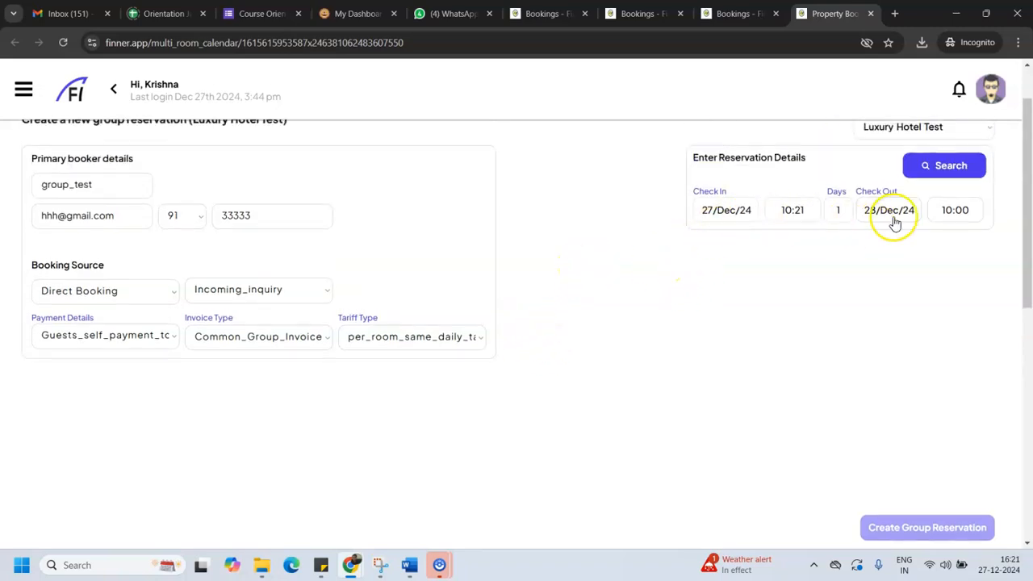
Search available rooms and add Perchhy-R002, Perchhy-R003 and test_rm_01 as Single Rooms.
click(920, 173)
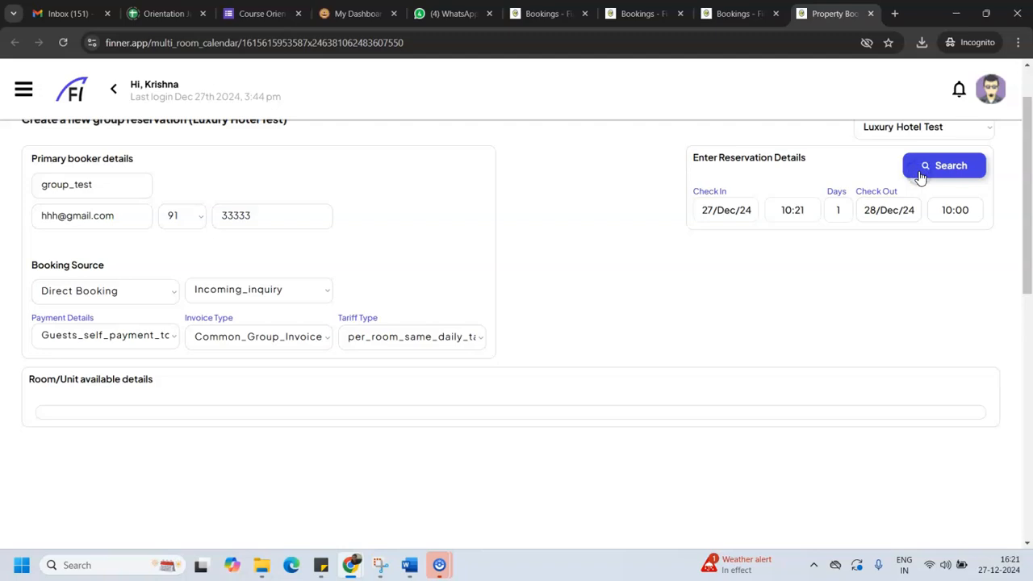
scroll(716, 319, down, 4)
scroll(720, 323, up, 2)
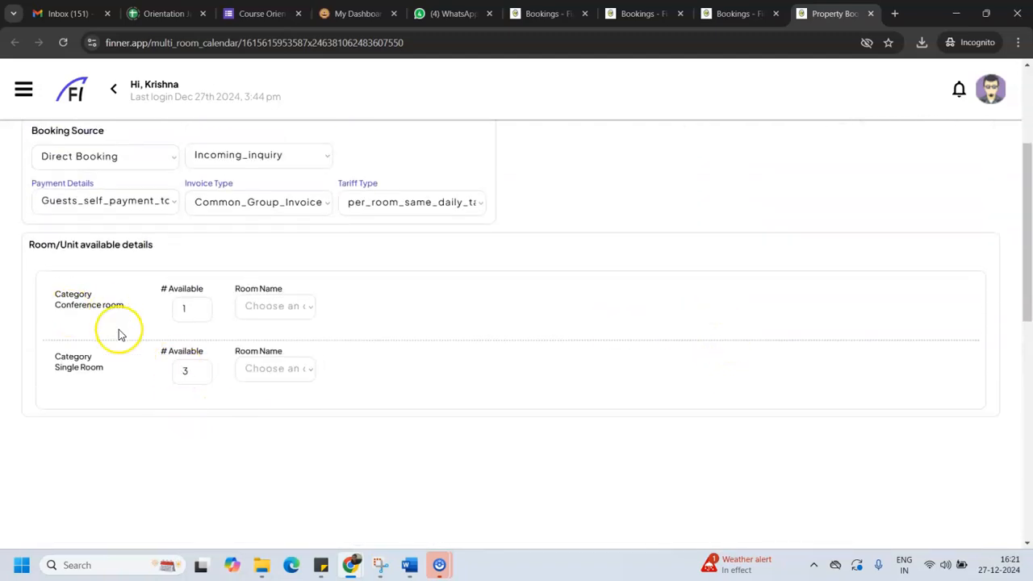
click(279, 370)
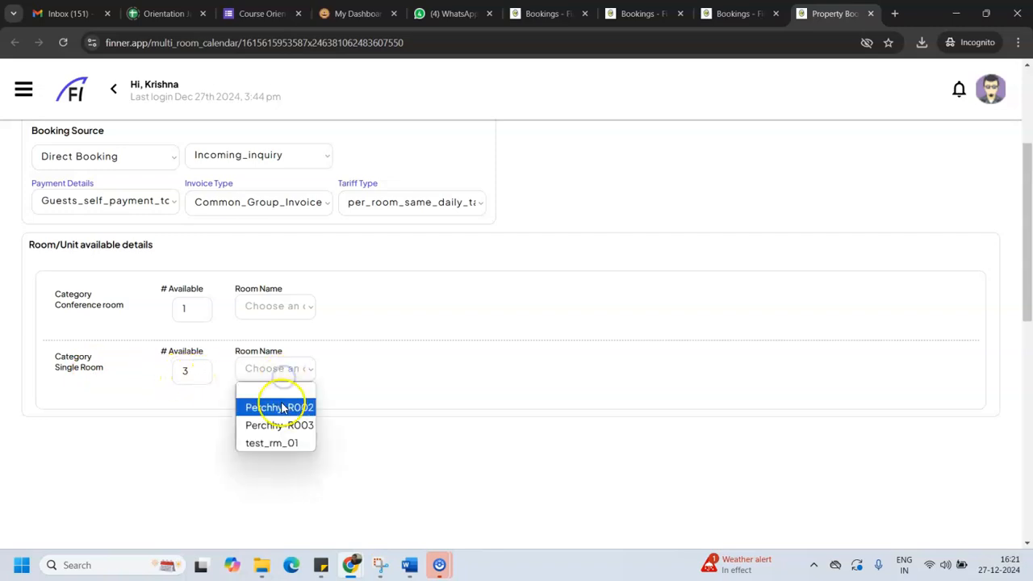
click(282, 408)
click(519, 385)
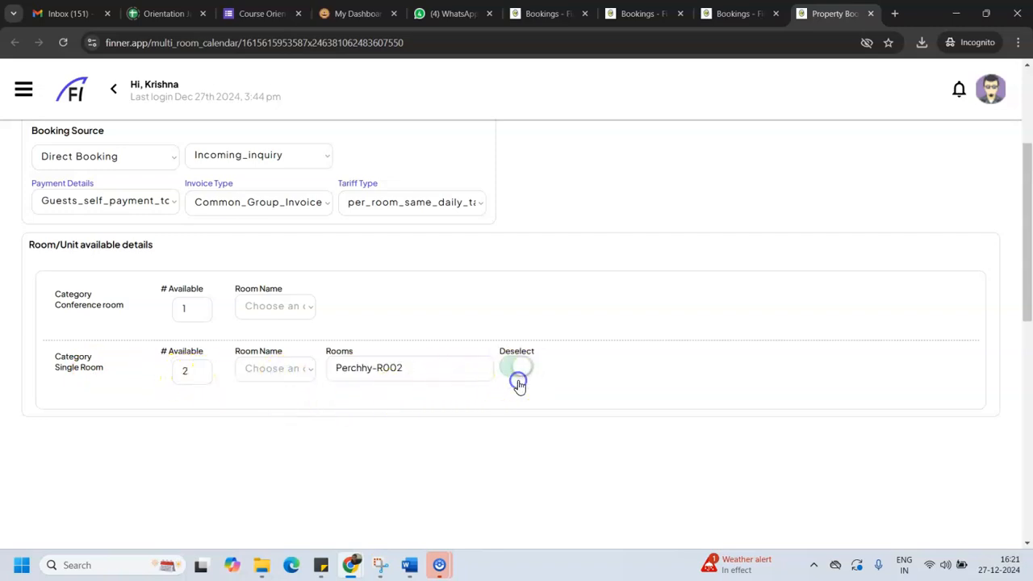
click(281, 372)
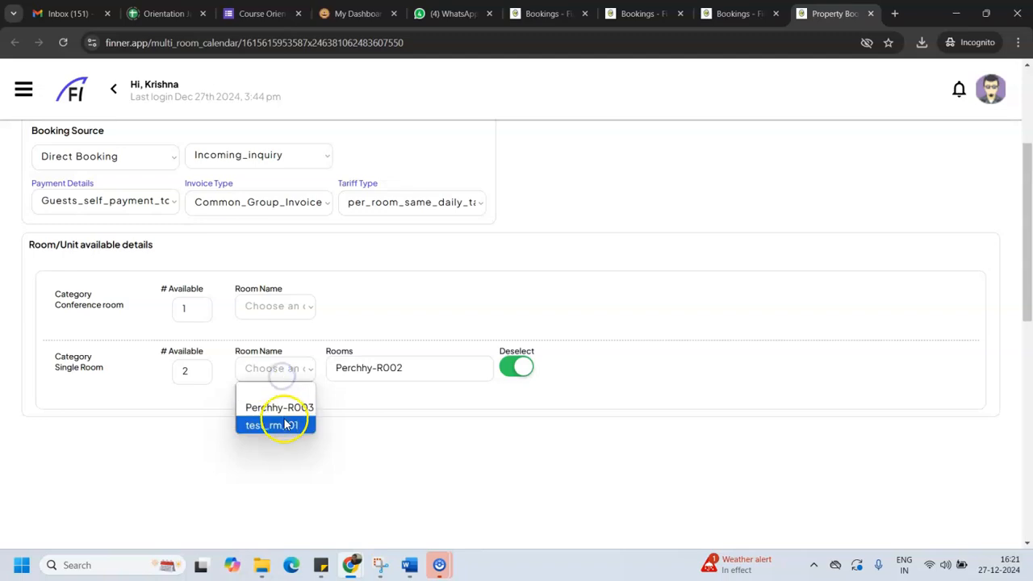
click(281, 407)
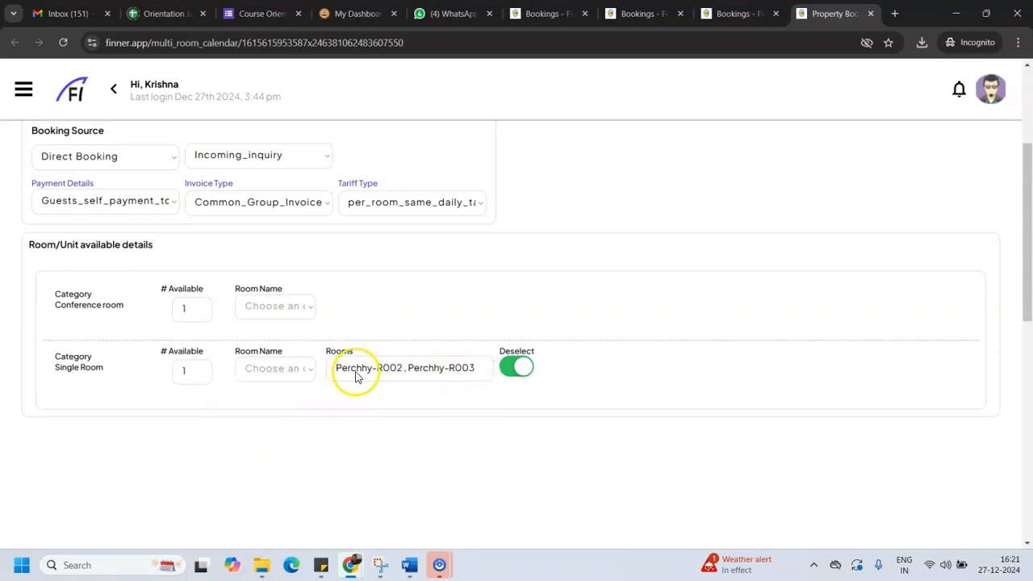
click(311, 376)
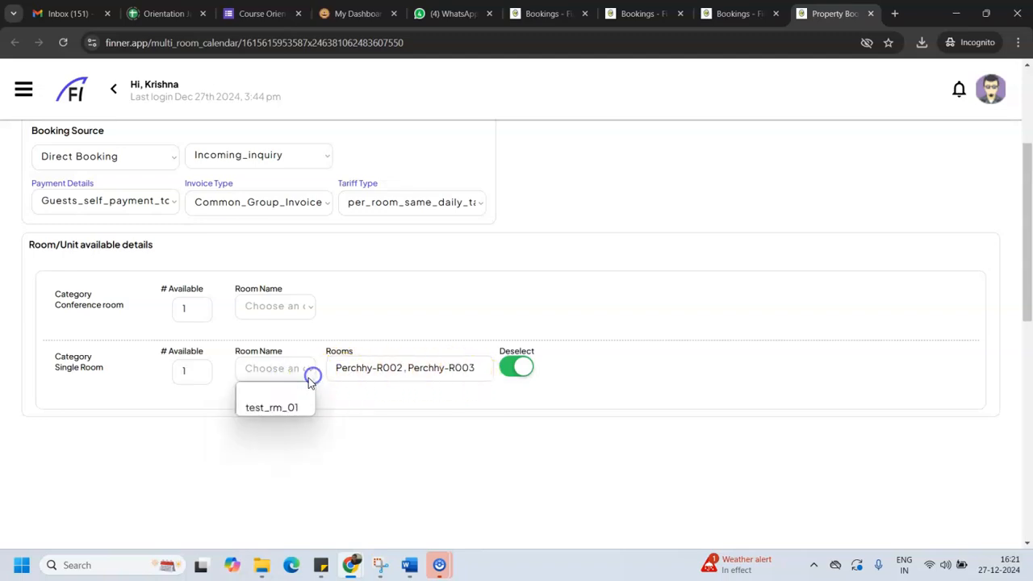
click(291, 406)
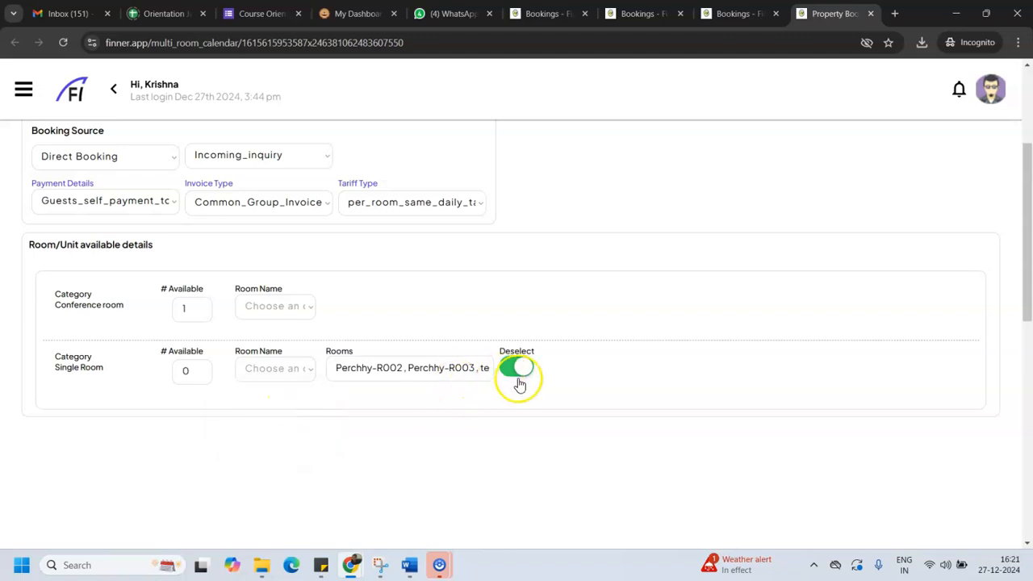
scroll(795, 364, down, 5)
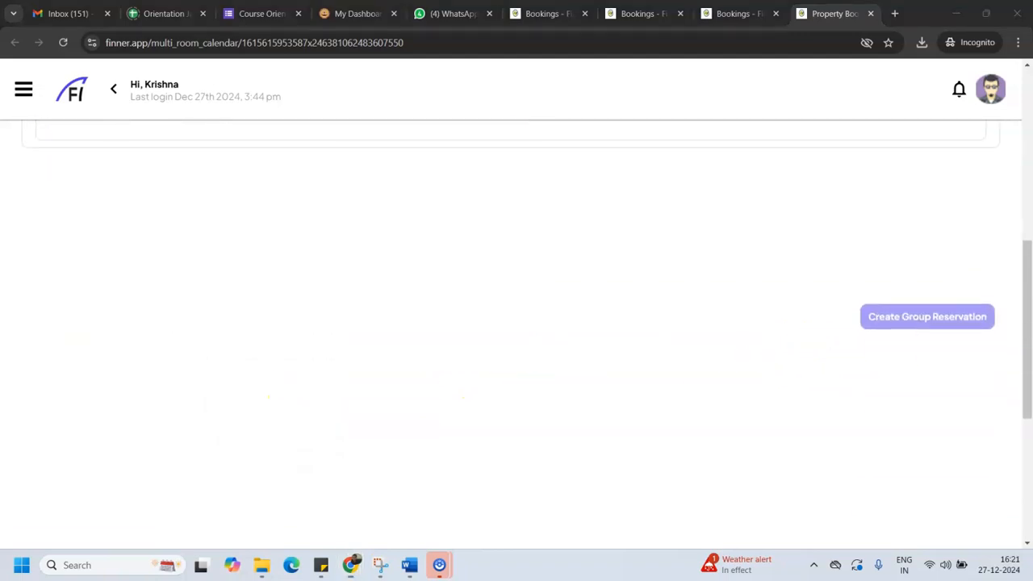
drag(1028, 317, 990, 253)
click(889, 494)
drag(1015, 293, 1018, 180)
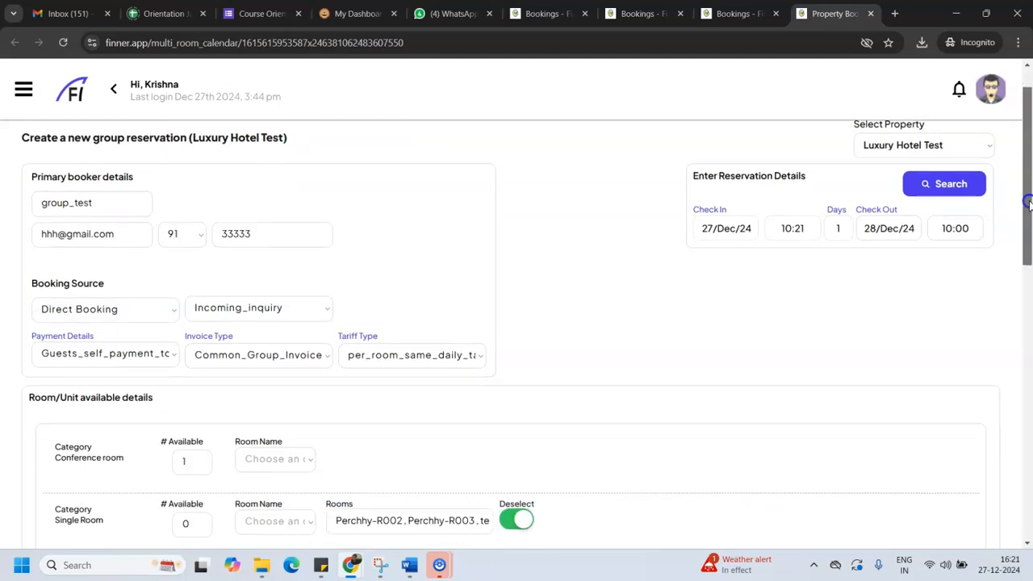
drag(1022, 192, 1022, 257)
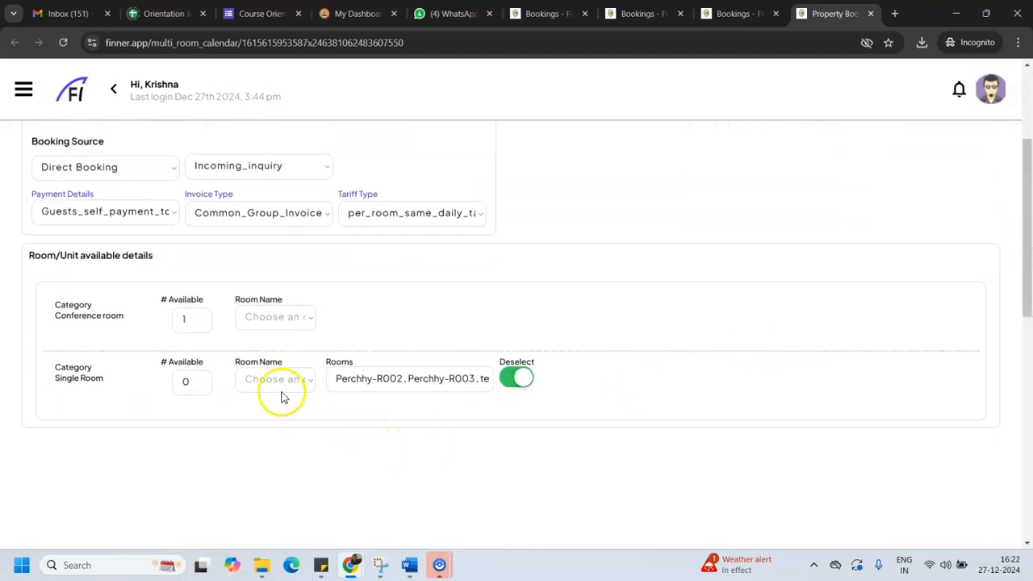
scroll(735, 354, up, 1)
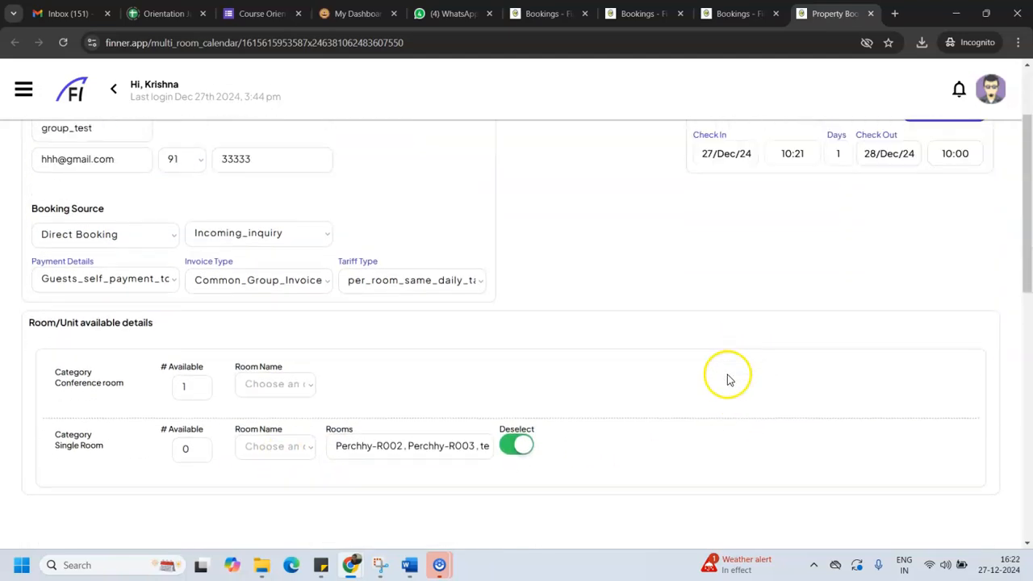